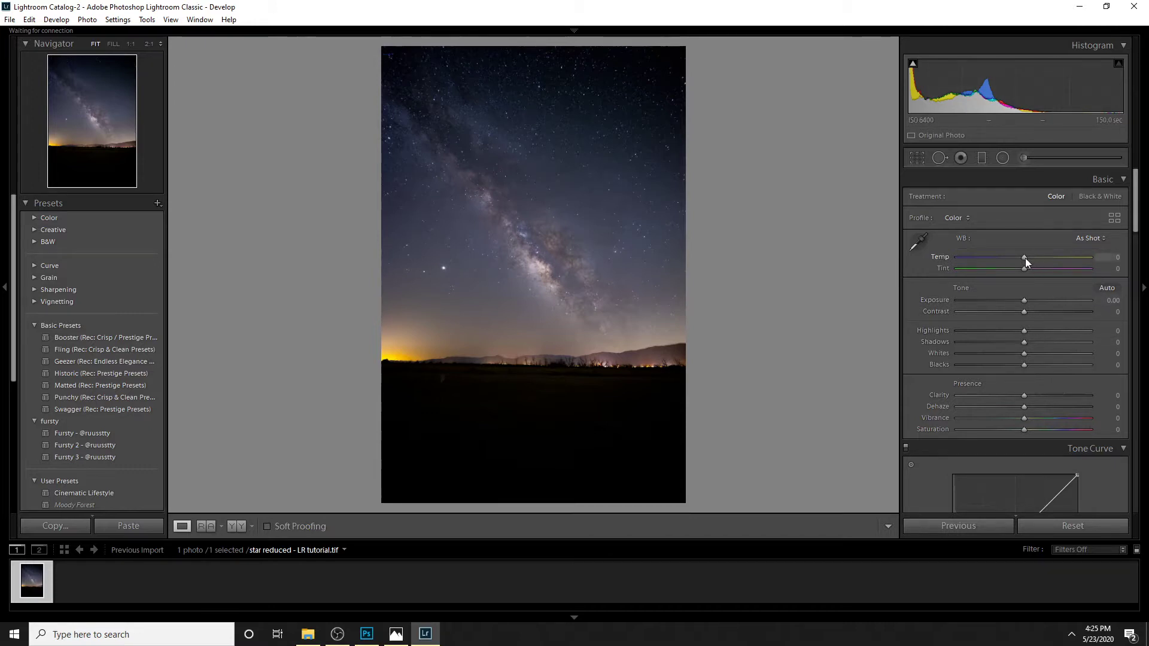
Set Temp +5, Tint +10, Exposure +0.16, Contrast +30, Highlights +14, Shadows +11, Whites +13, Blacks -23, Clarity +29 and Saturation +23.
{"action": "left_click_drag", "start_coordinate": [1025, 258], "coordinate": [1038, 428]}
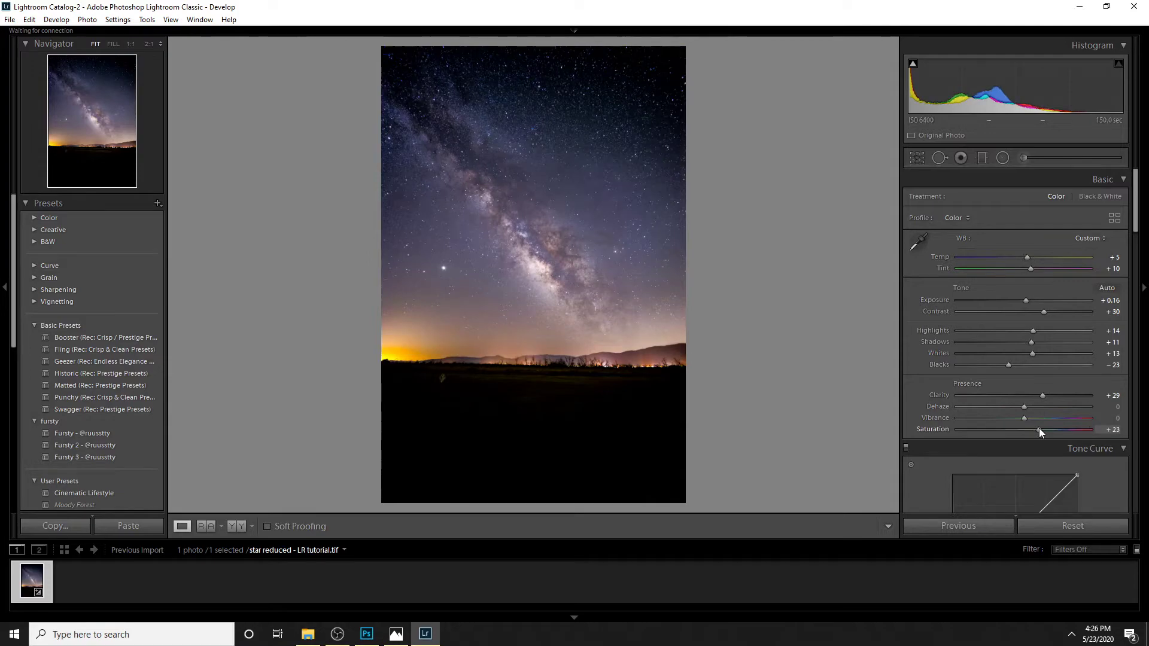
{"action": "left_click", "coordinate": [580, 280]}
{"action": "left_click", "coordinate": [479, 285]}
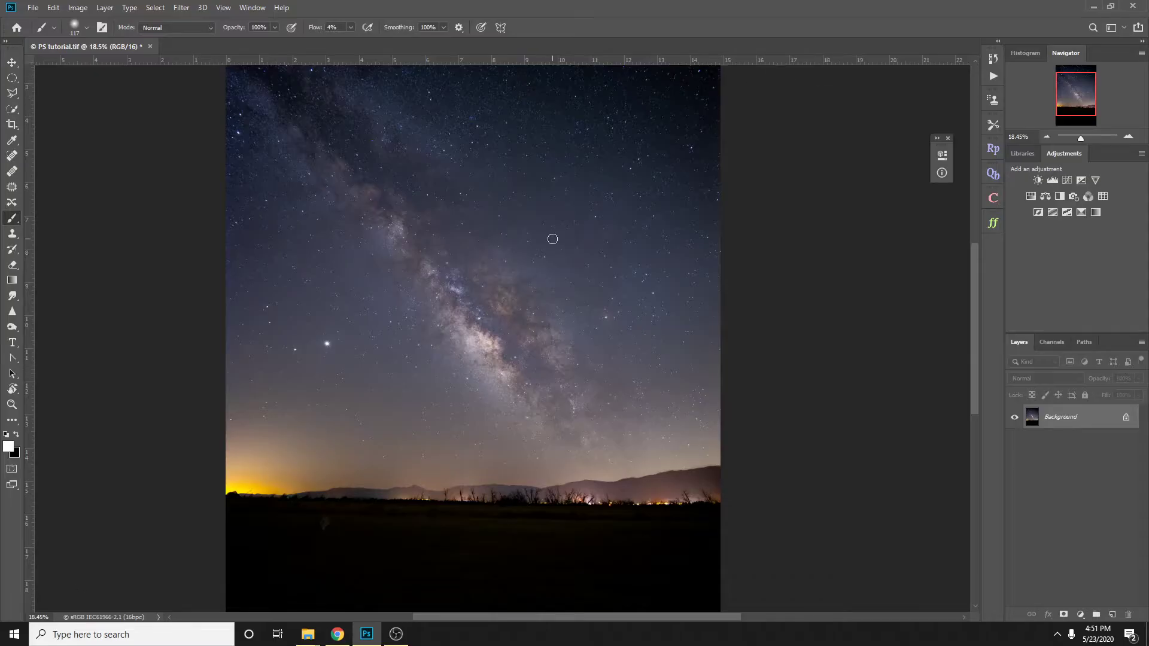
In Photoshop, examine the stars, Milky Way core and horizon glow of PS tutorial.tif up close and as a whole.
{"action": "scroll", "coordinate": [493, 322], "scroll_direction": "down", "scroll_amount": 1}
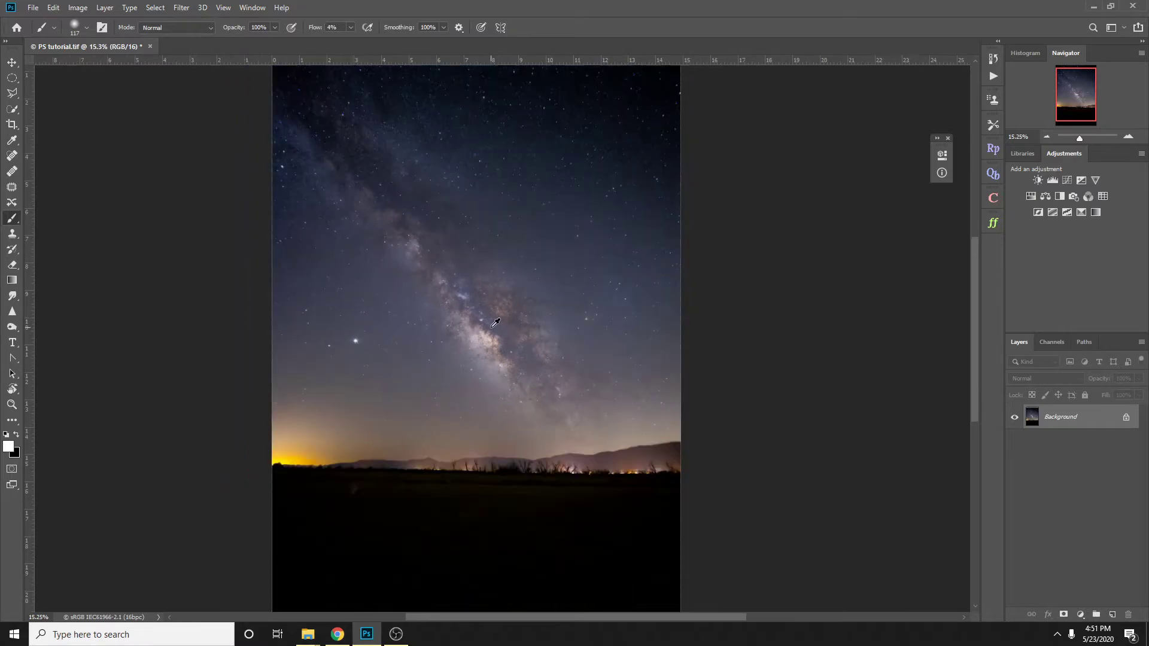
{"action": "scroll", "coordinate": [290, 314], "scroll_direction": "up", "scroll_amount": 2}
{"action": "scroll", "coordinate": [294, 310], "scroll_direction": "up", "scroll_amount": 1}
{"action": "scroll", "coordinate": [580, 324], "scroll_direction": "down", "scroll_amount": 2}
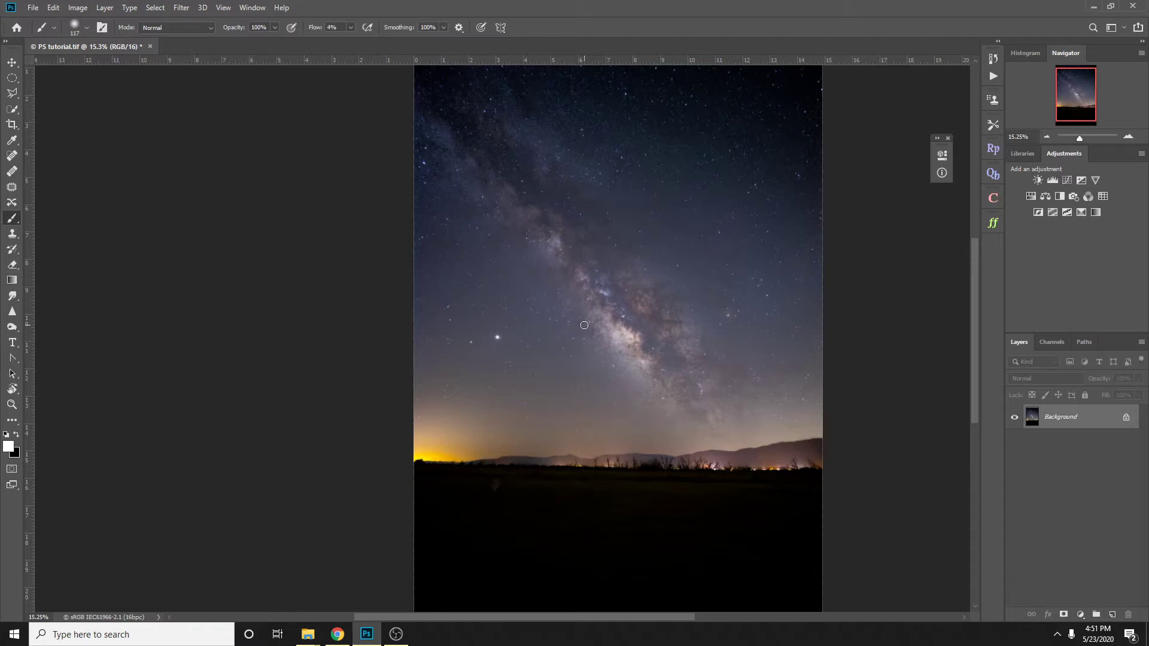
{"action": "scroll", "coordinate": [600, 379], "scroll_direction": "up", "scroll_amount": 3}
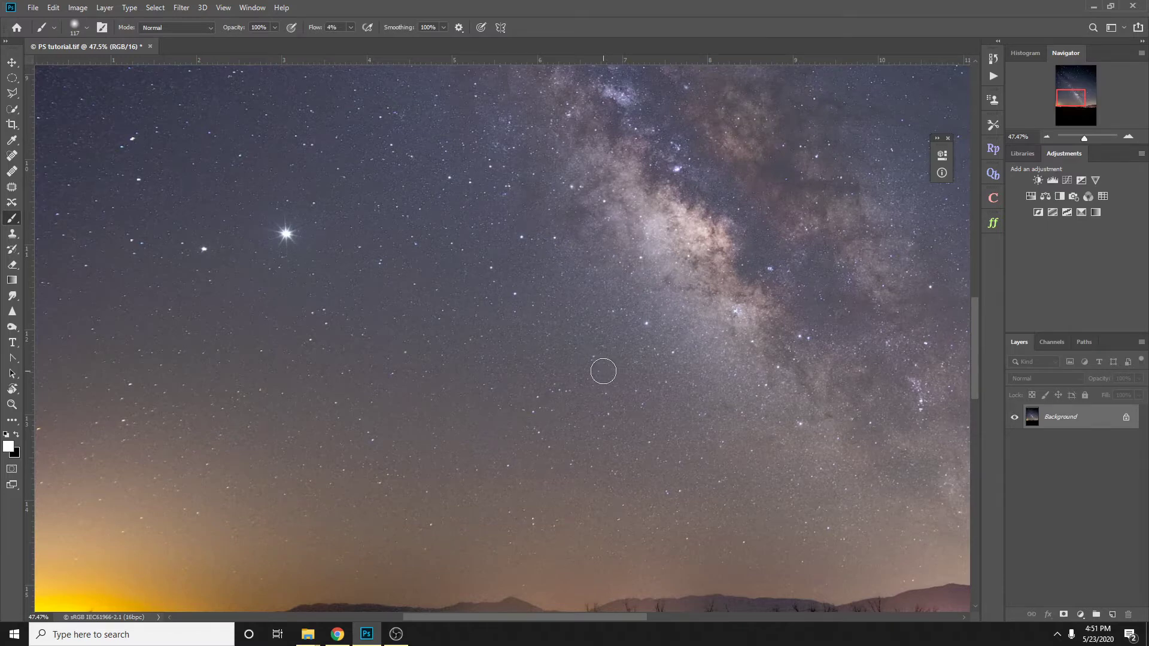
{"action": "scroll", "coordinate": [451, 357], "scroll_direction": "up", "scroll_amount": 2}
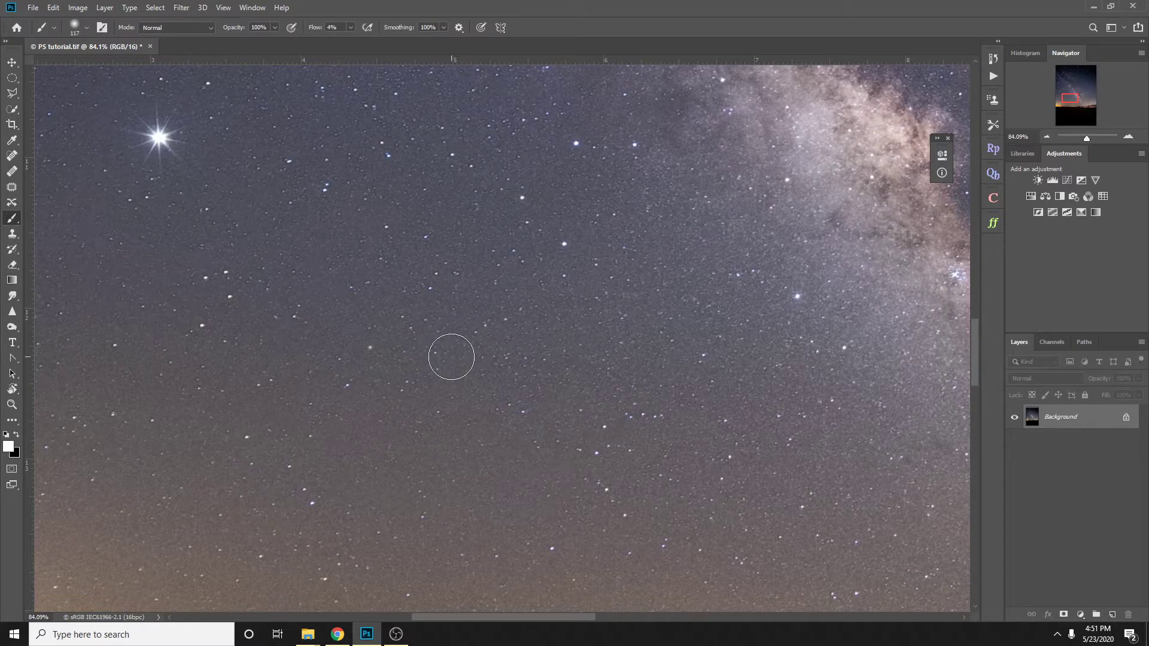
{"action": "scroll", "coordinate": [456, 354], "scroll_direction": "down", "scroll_amount": 4}
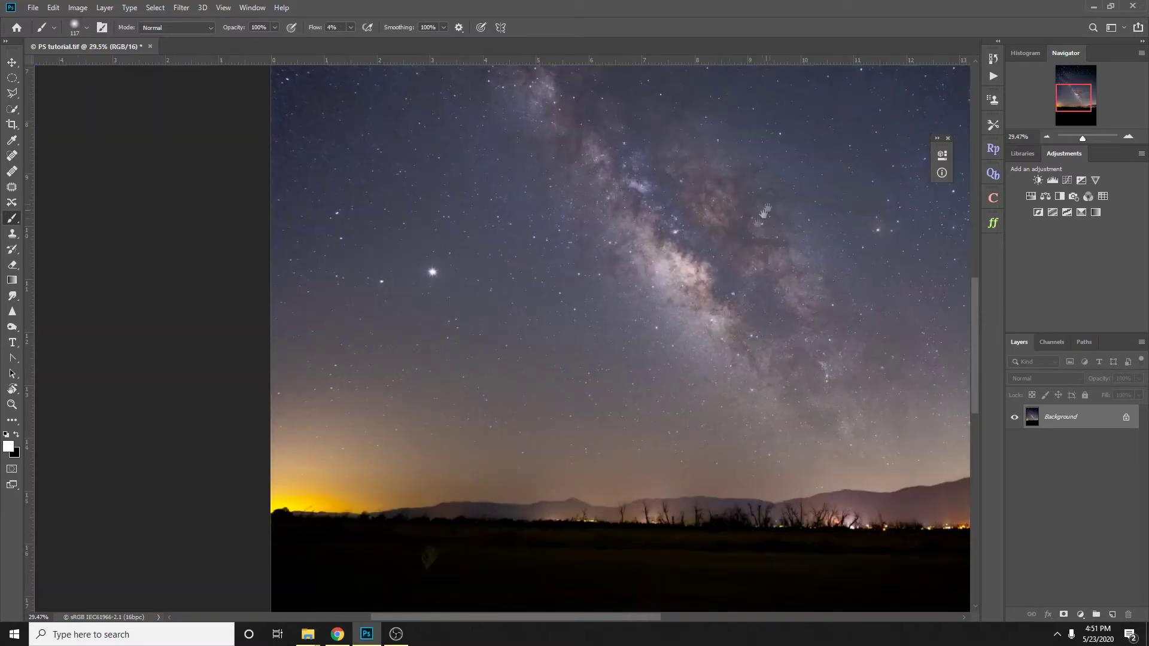
{"action": "left_click_drag", "start_coordinate": [758, 220], "coordinate": [572, 387]}
{"action": "scroll", "coordinate": [572, 386], "scroll_direction": "down", "scroll_amount": 2}
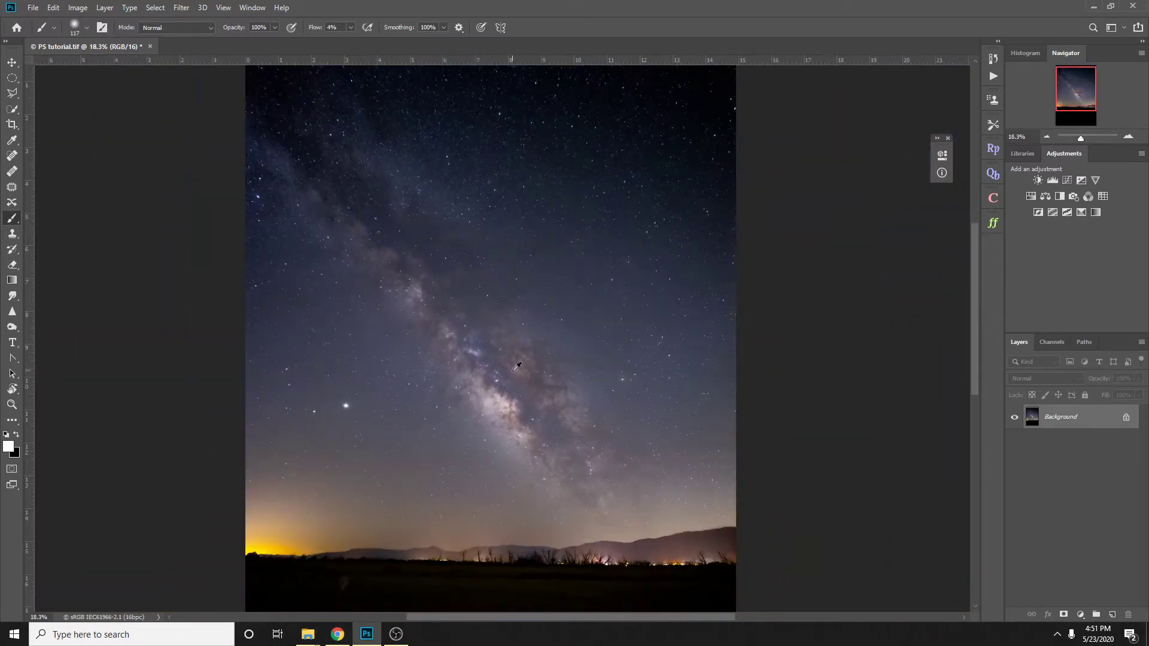
{"action": "scroll", "coordinate": [518, 376], "scroll_direction": "up", "scroll_amount": 3}
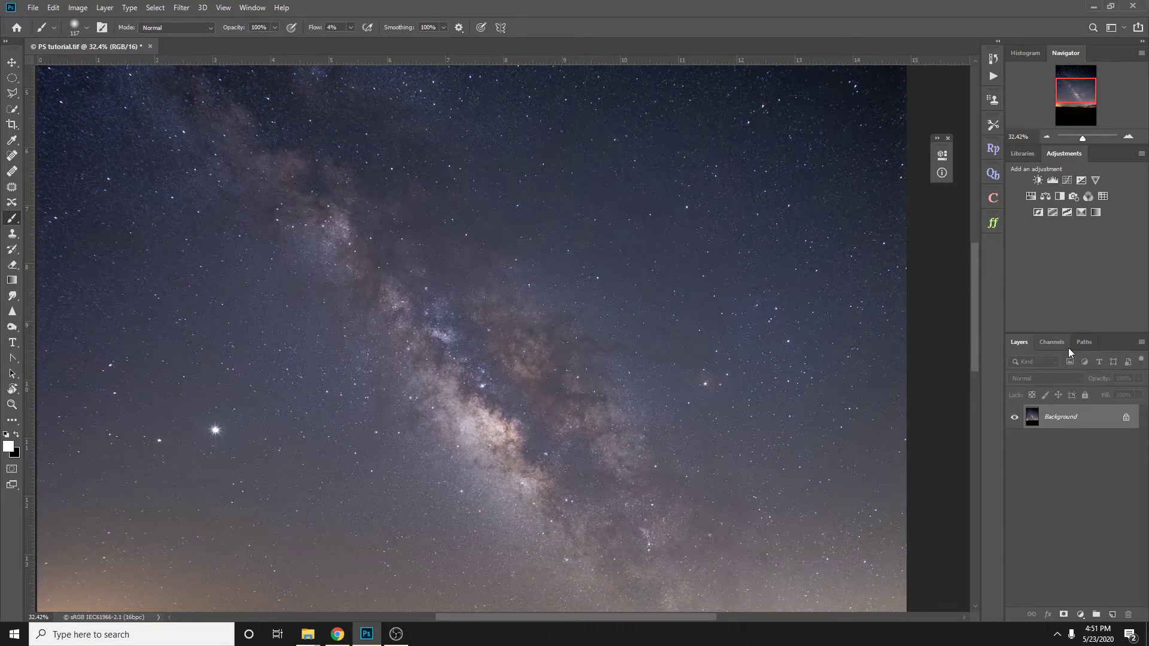
Add a Curves adjustment layer and form an S-curve with on-image adjustment, darkening the dark dust-lane tones and brightening the Milky Way core.
{"action": "left_click", "coordinate": [1067, 181]}
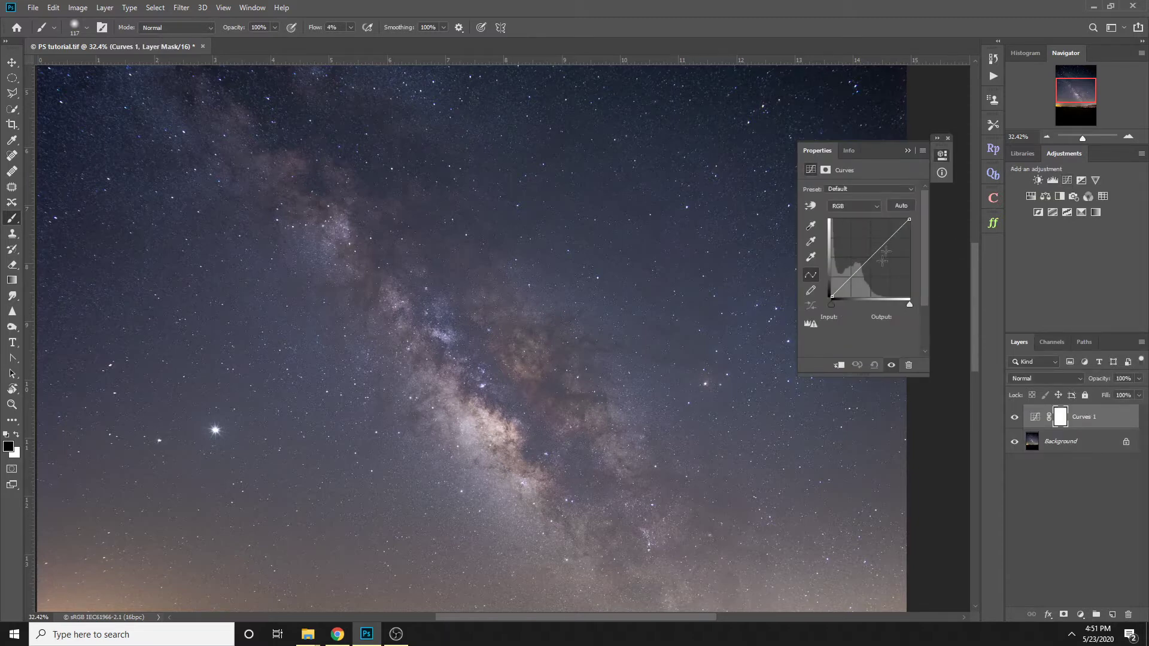
{"action": "left_click", "coordinate": [815, 205]}
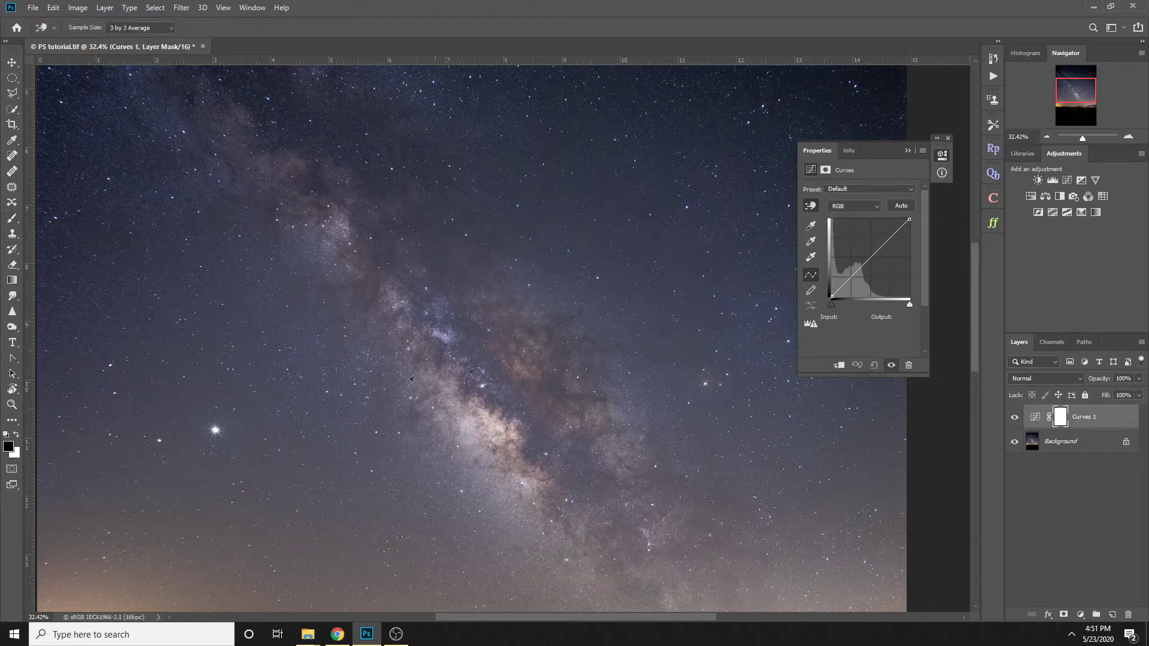
{"action": "scroll", "coordinate": [479, 380], "scroll_direction": "up", "scroll_amount": 5}
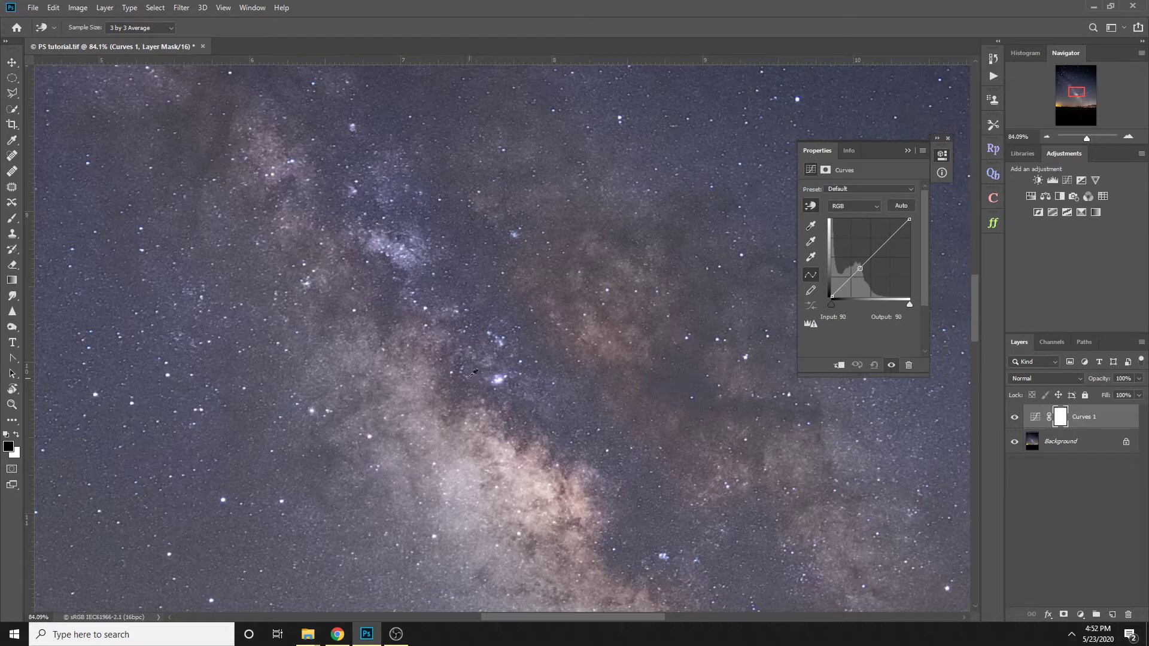
{"action": "left_click_drag", "start_coordinate": [468, 379], "coordinate": [465, 395]}
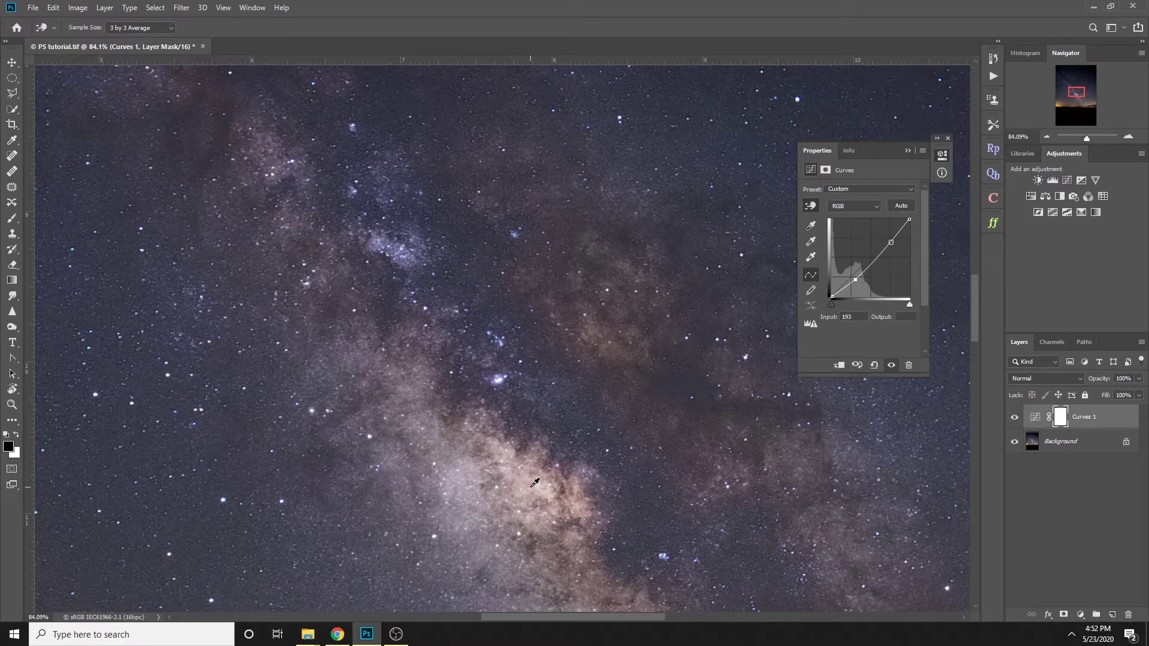
{"action": "left_click_drag", "start_coordinate": [532, 486], "coordinate": [532, 464]}
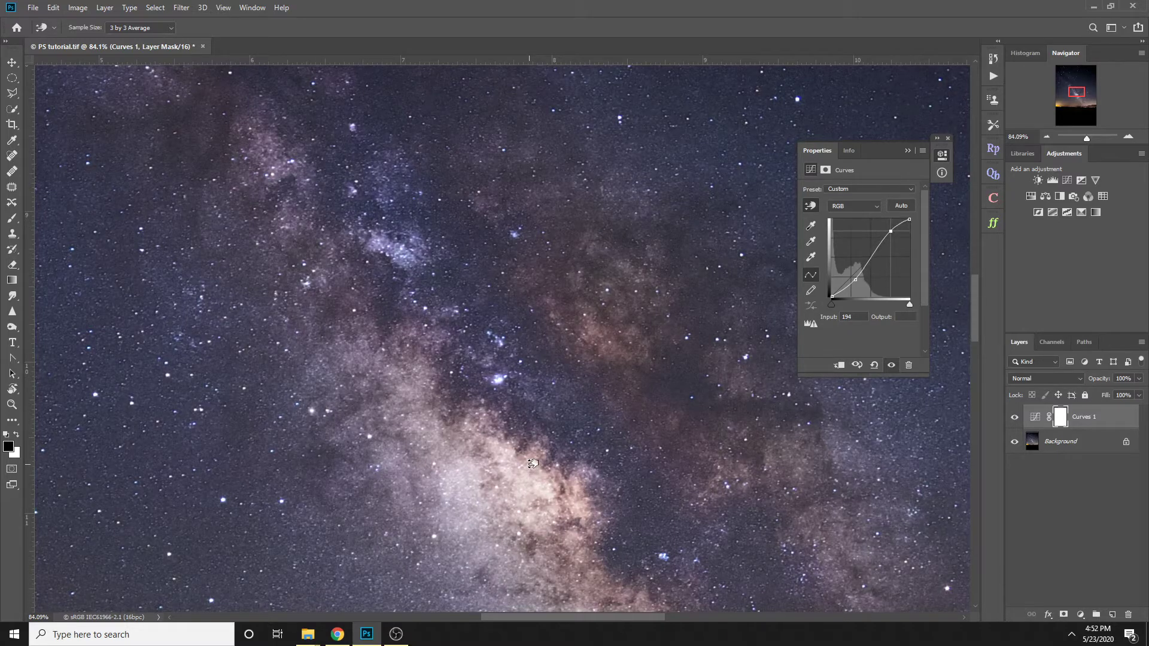
{"action": "scroll", "coordinate": [535, 460], "scroll_direction": "down", "scroll_amount": 6}
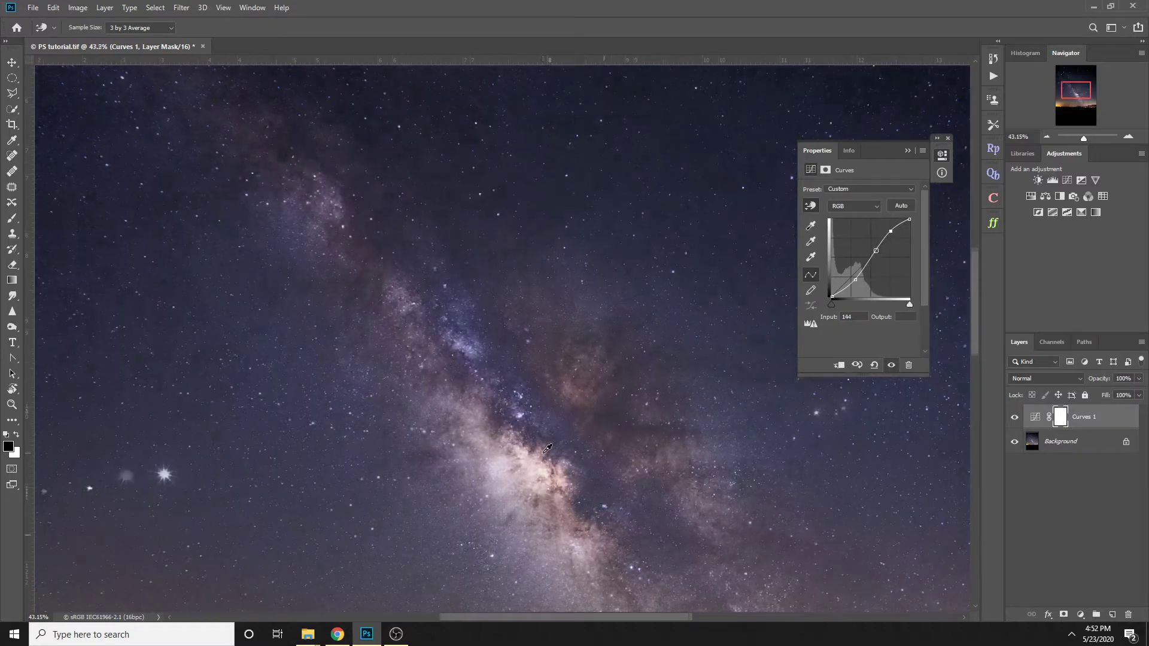
{"action": "scroll", "coordinate": [623, 477], "scroll_direction": "up", "scroll_amount": 3}
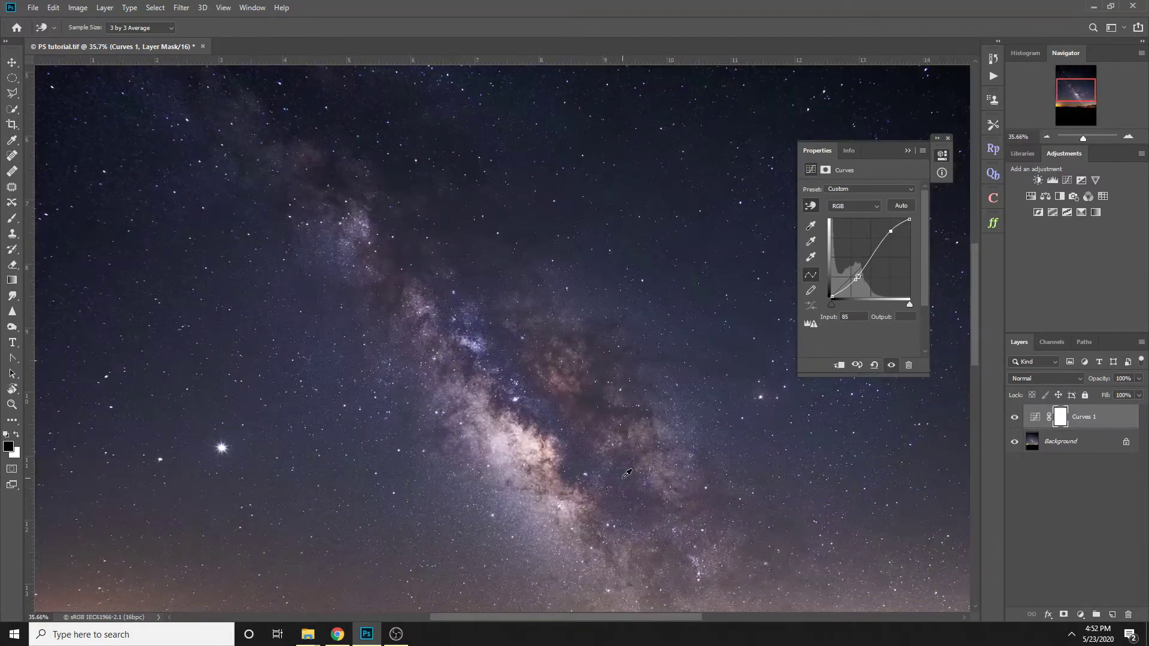
{"action": "scroll", "coordinate": [616, 460], "scroll_direction": "down", "scroll_amount": 4}
{"action": "scroll", "coordinate": [615, 455], "scroll_direction": "down", "scroll_amount": 1}
{"action": "scroll", "coordinate": [497, 299], "scroll_direction": "up", "scroll_amount": 3}
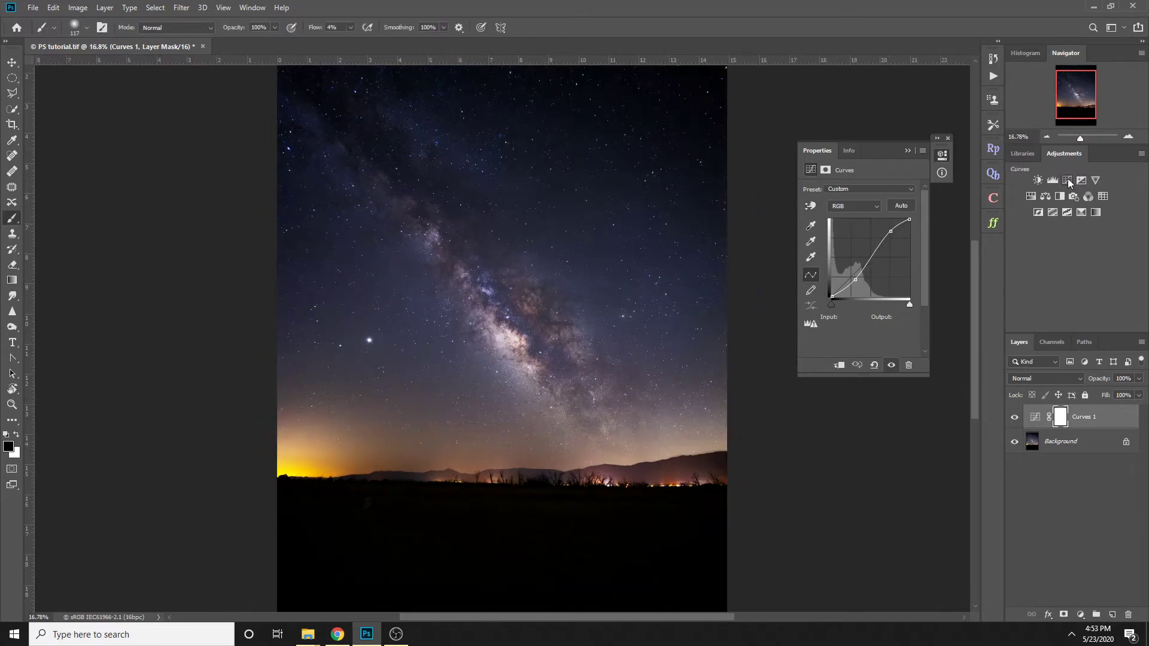
Add a second Curves adjustment layer and slightly raise the highlights of its Red channel.
{"action": "left_click", "coordinate": [1068, 179]}
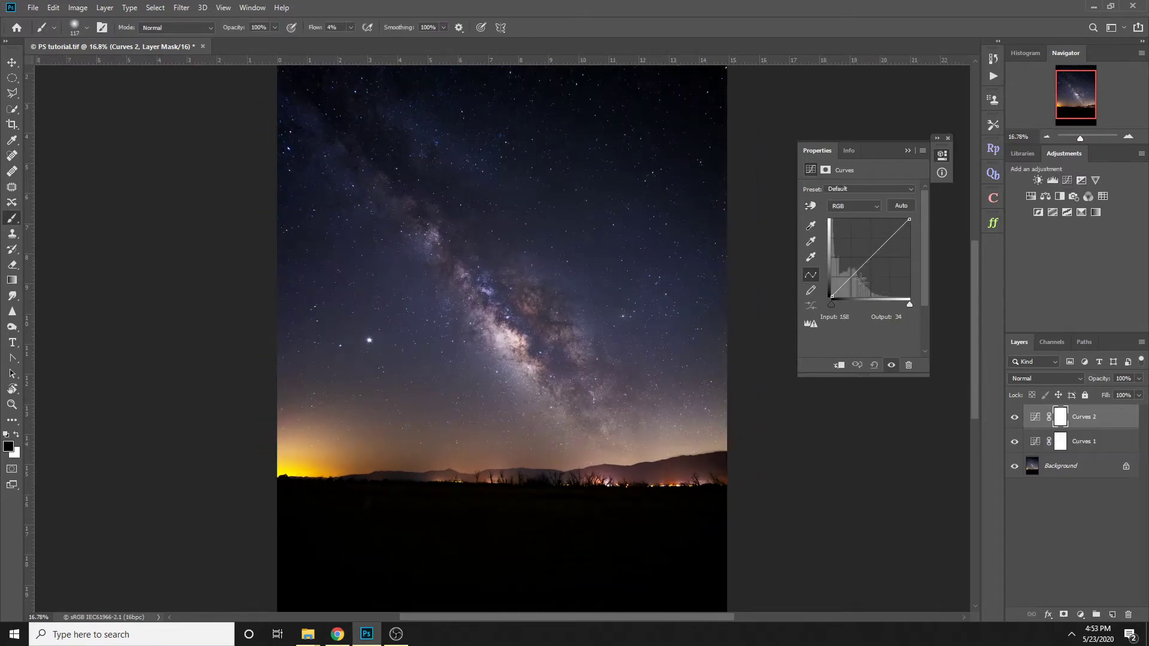
{"action": "left_click", "coordinate": [855, 206]}
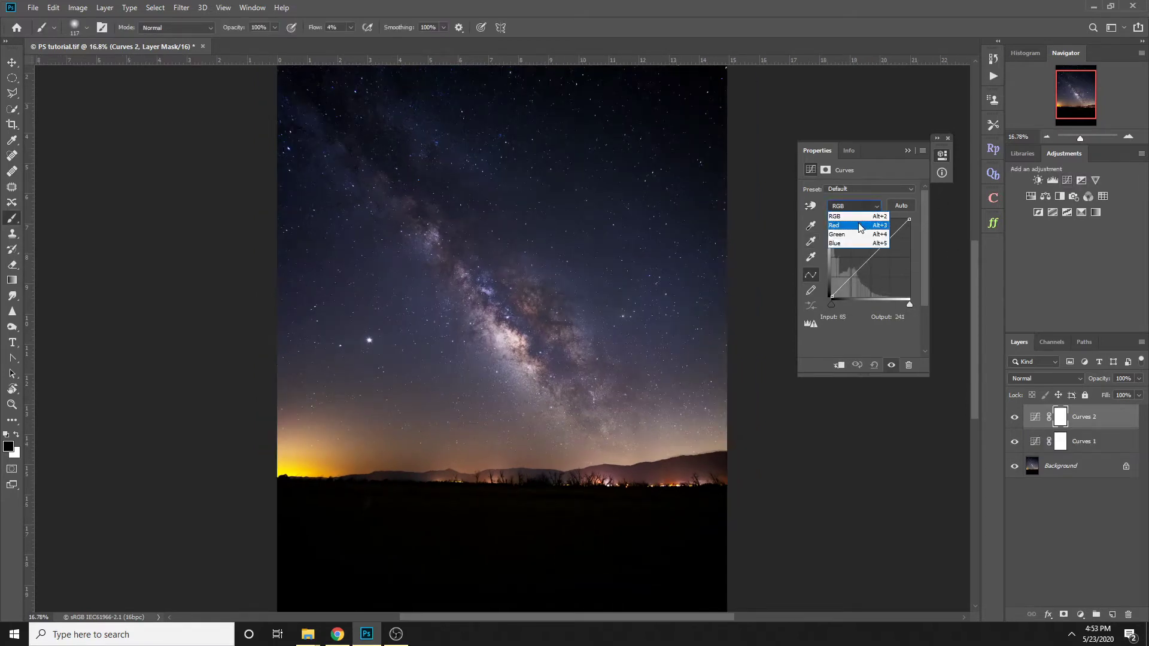
{"action": "left_click", "coordinate": [859, 226]}
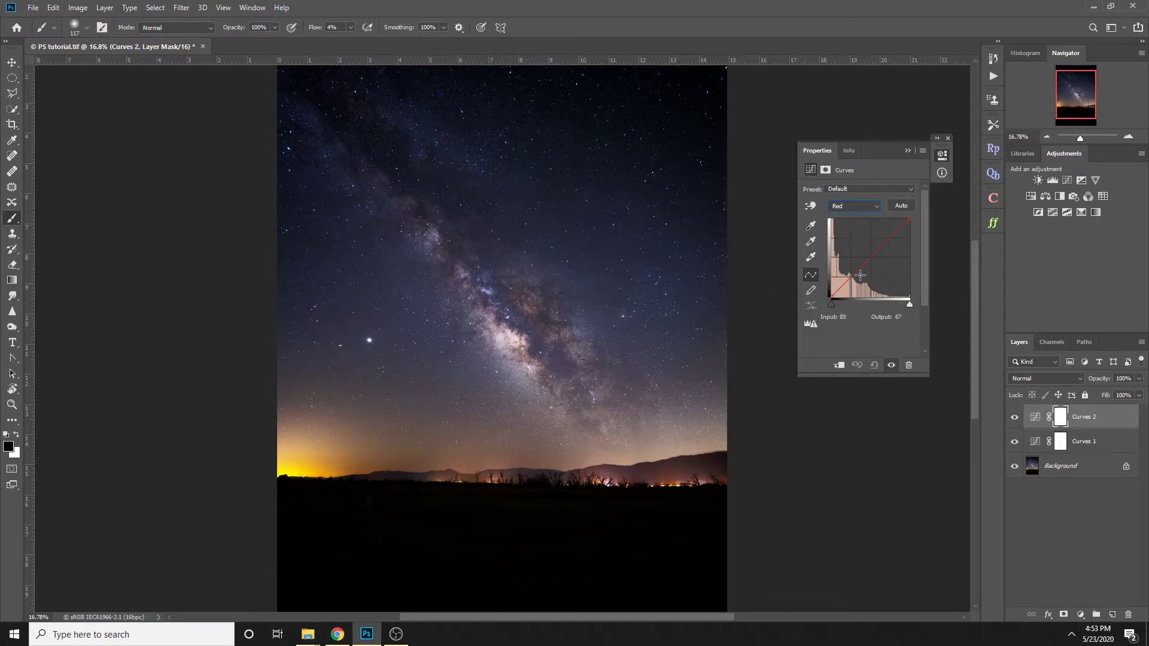
{"action": "key", "text": "alt"}
{"action": "left_click", "coordinate": [12, 66]}
{"action": "scroll", "coordinate": [579, 281], "scroll_direction": "up", "scroll_amount": 7}
{"action": "left_click_drag", "start_coordinate": [579, 281], "coordinate": [669, 378]}
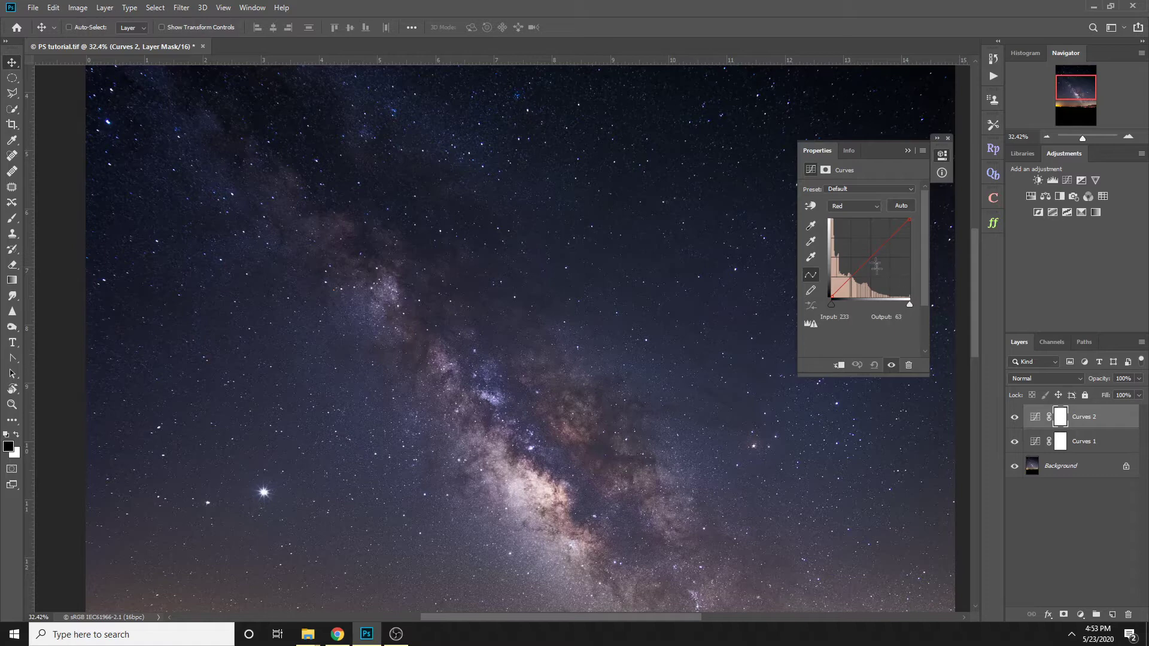
{"action": "left_click", "coordinate": [890, 236]}
{"action": "scroll", "coordinate": [631, 363], "scroll_direction": "down", "scroll_amount": 2}
{"action": "scroll", "coordinate": [631, 362], "scroll_direction": "down", "scroll_amount": 1}
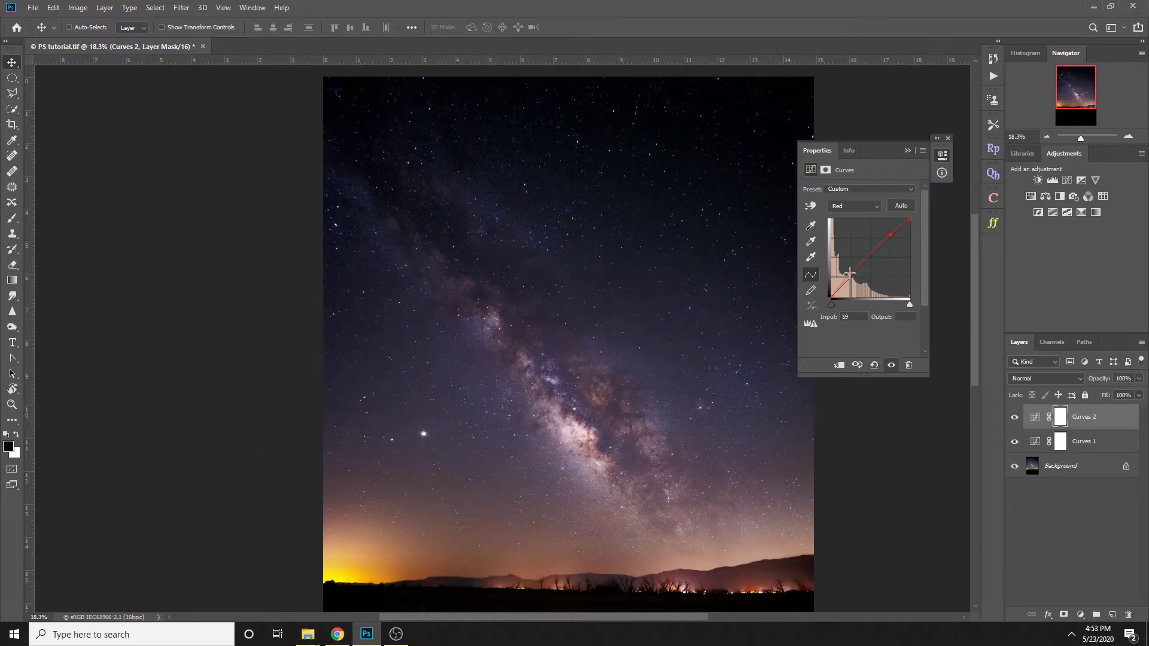
Pull the Red channel's shadows down close to the diagonal, add a midtone point, and compare the image with and without Curves 2.
{"action": "left_click_drag", "start_coordinate": [850, 274], "coordinate": [853, 278]}
{"action": "left_click", "coordinate": [869, 258]}
{"action": "left_click", "coordinate": [852, 278]}
{"action": "left_click_drag", "start_coordinate": [854, 278], "coordinate": [852, 277]}
{"action": "left_click", "coordinate": [1015, 418]}
{"action": "left_click", "coordinate": [1015, 418]}
{"action": "scroll", "coordinate": [609, 417], "scroll_direction": "up", "scroll_amount": 5}
{"action": "scroll", "coordinate": [665, 403], "scroll_direction": "down", "scroll_amount": 2}
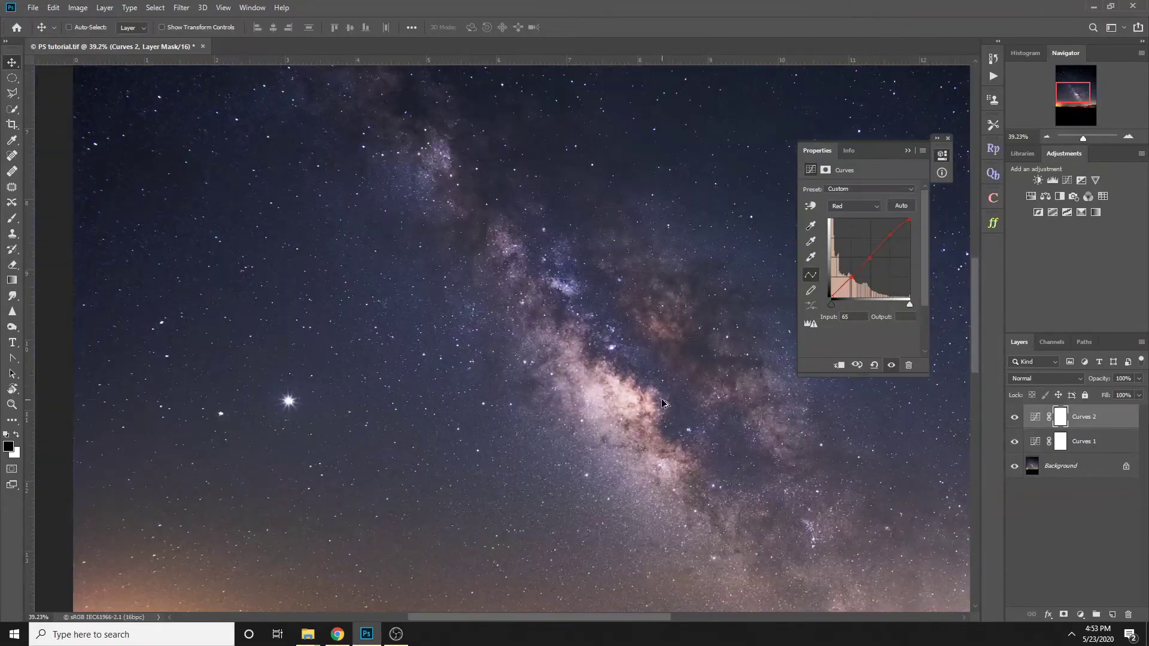
{"action": "scroll", "coordinate": [709, 329], "scroll_direction": "down", "scroll_amount": 2}
In the Blue channel of Curves 2, slightly lift the shadows and anchor the midtones and highlights near the diagonal.
{"action": "left_click", "coordinate": [877, 207]}
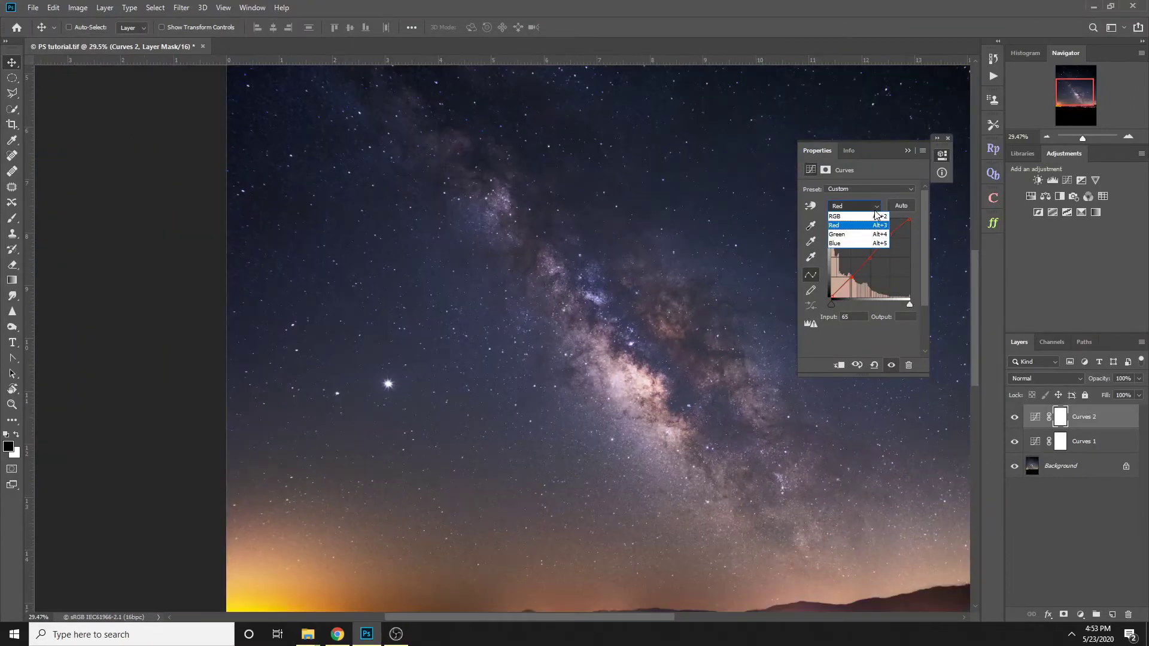
{"action": "left_click", "coordinate": [872, 244]}
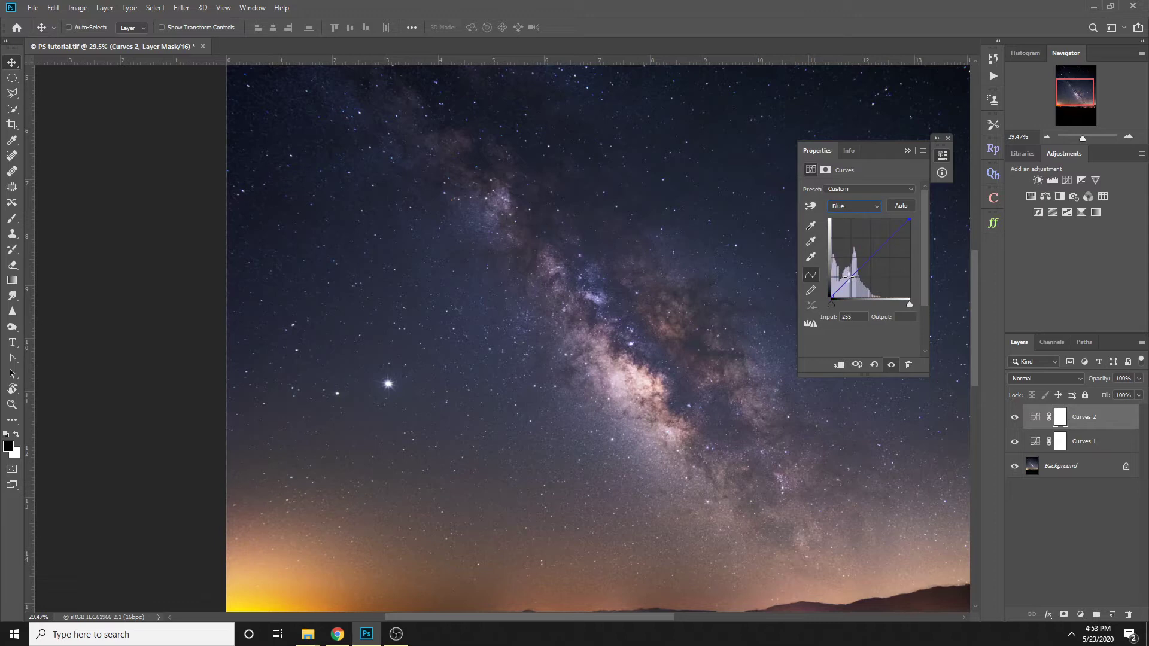
{"action": "left_click", "coordinate": [847, 276]}
{"action": "left_click", "coordinate": [870, 260]}
{"action": "scroll", "coordinate": [663, 396], "scroll_direction": "down", "scroll_amount": 1}
{"action": "scroll", "coordinate": [664, 395], "scroll_direction": "up", "scroll_amount": 2}
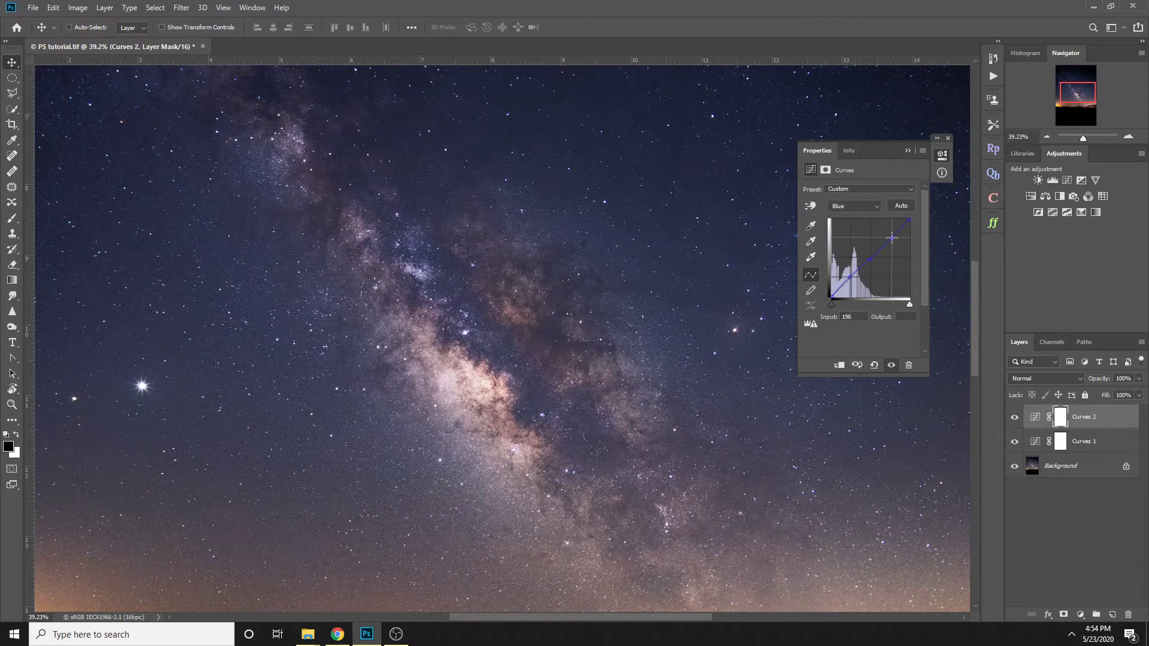
{"action": "left_click", "coordinate": [890, 238]}
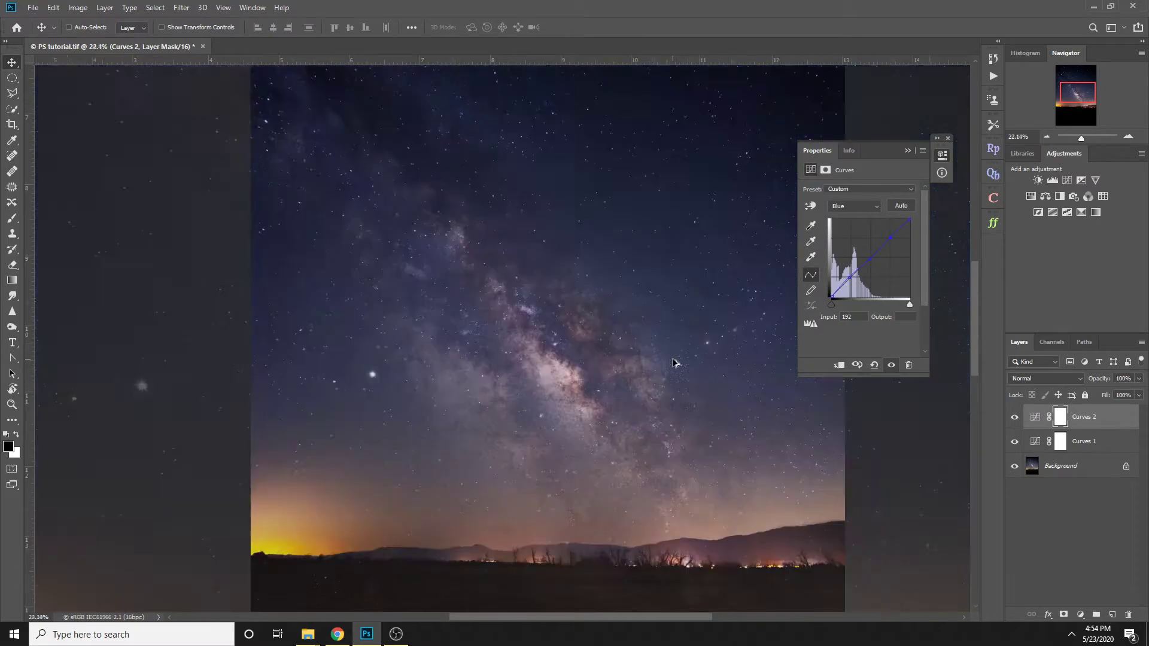
{"action": "scroll", "coordinate": [673, 362], "scroll_direction": "down", "scroll_amount": 3}
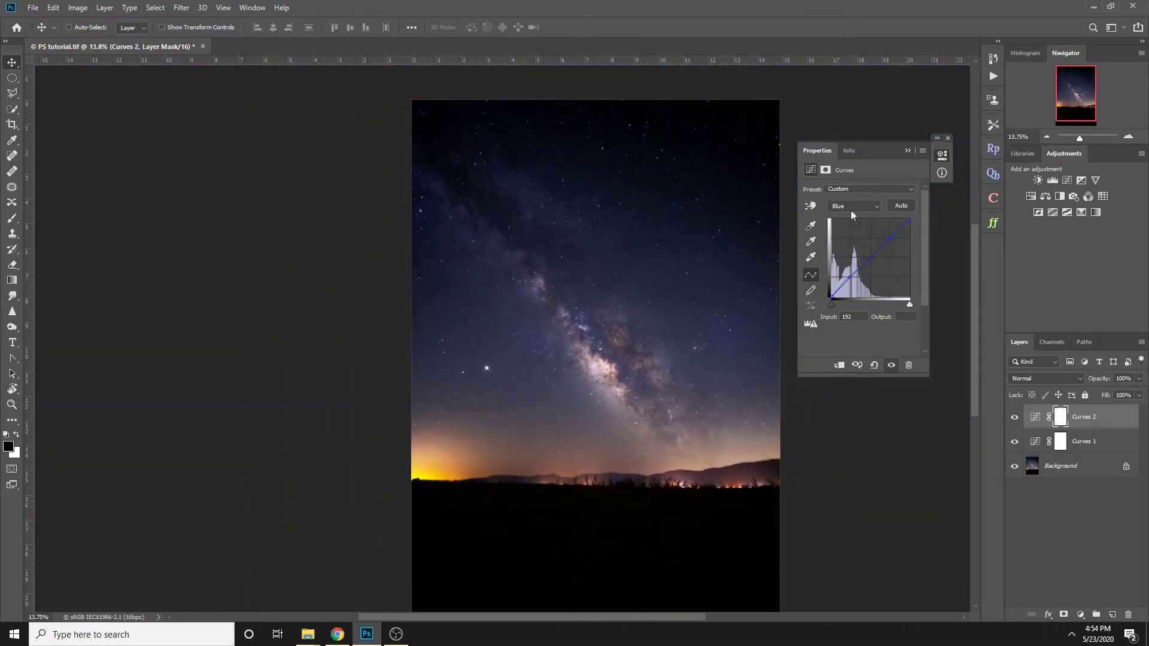
{"action": "left_click", "coordinate": [872, 212]}
{"action": "left_click", "coordinate": [868, 206]}
Add a Vibrance adjustment layer with Saturation at +8 and collapse its properties.
{"action": "left_click", "coordinate": [1095, 180]}
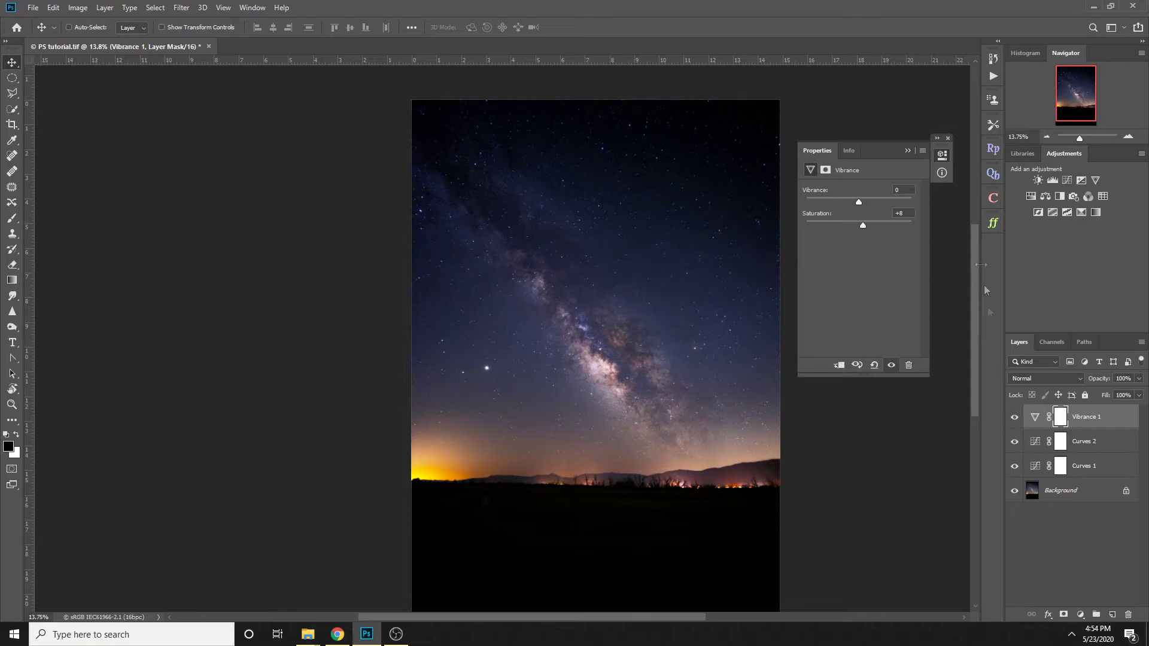
{"action": "left_click", "coordinate": [907, 152]}
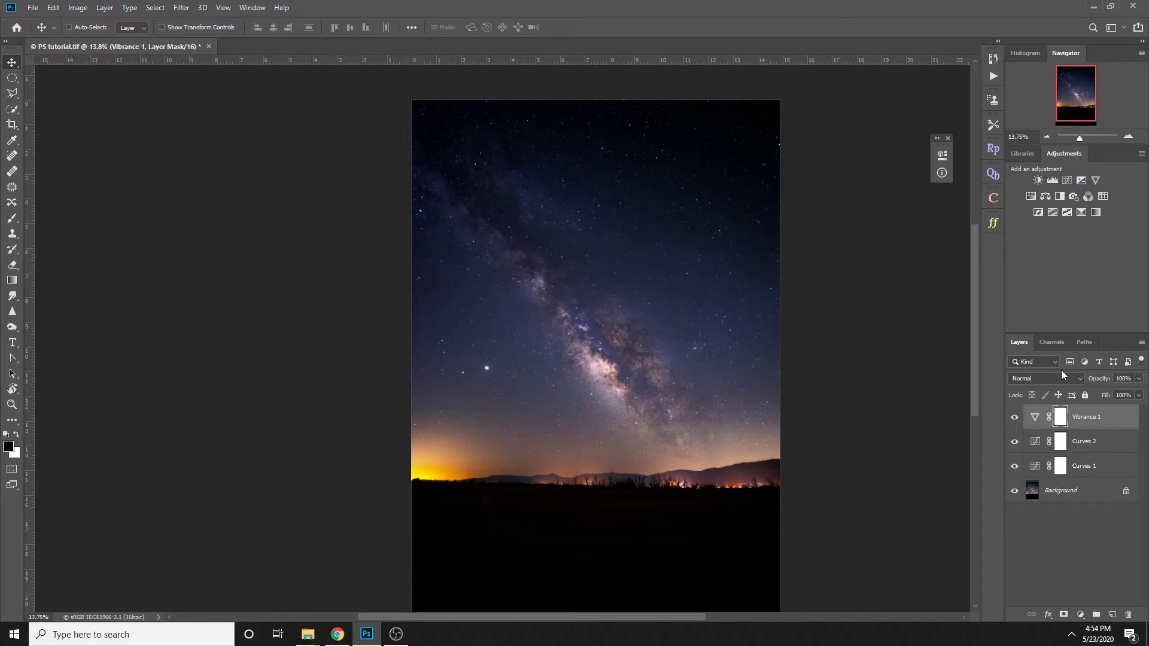
Create a new empty layer named "light" above the Vibrance layer.
{"action": "key", "text": "ctrl+shift+n"}
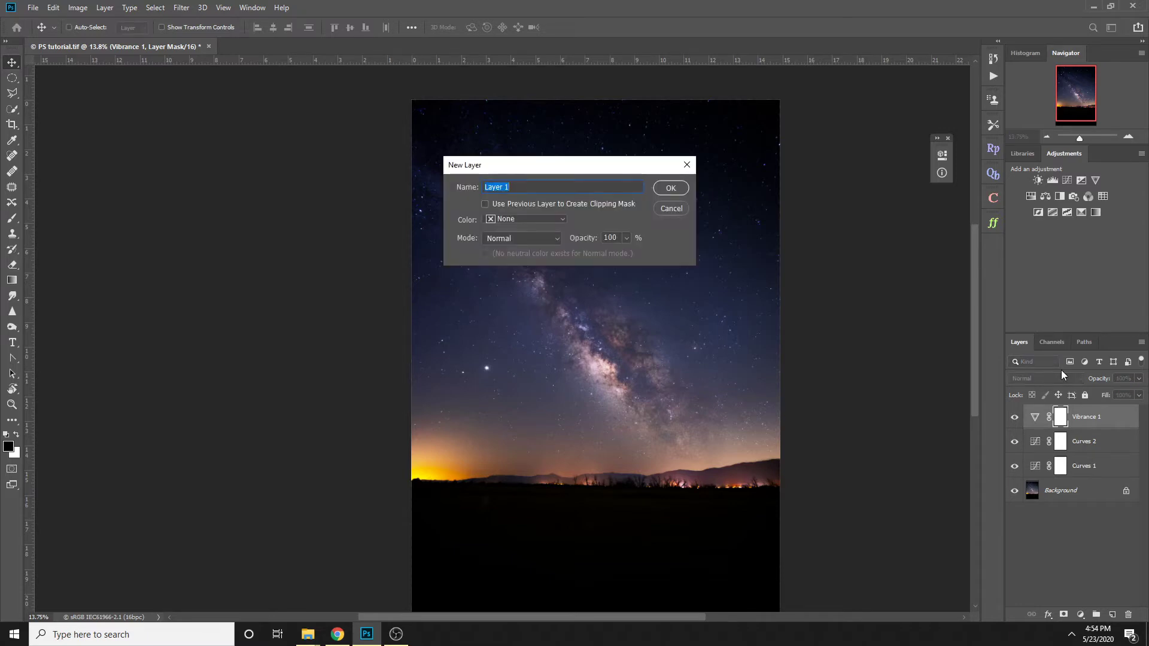
{"action": "type", "text": "light"}
{"action": "key", "text": "Return"}
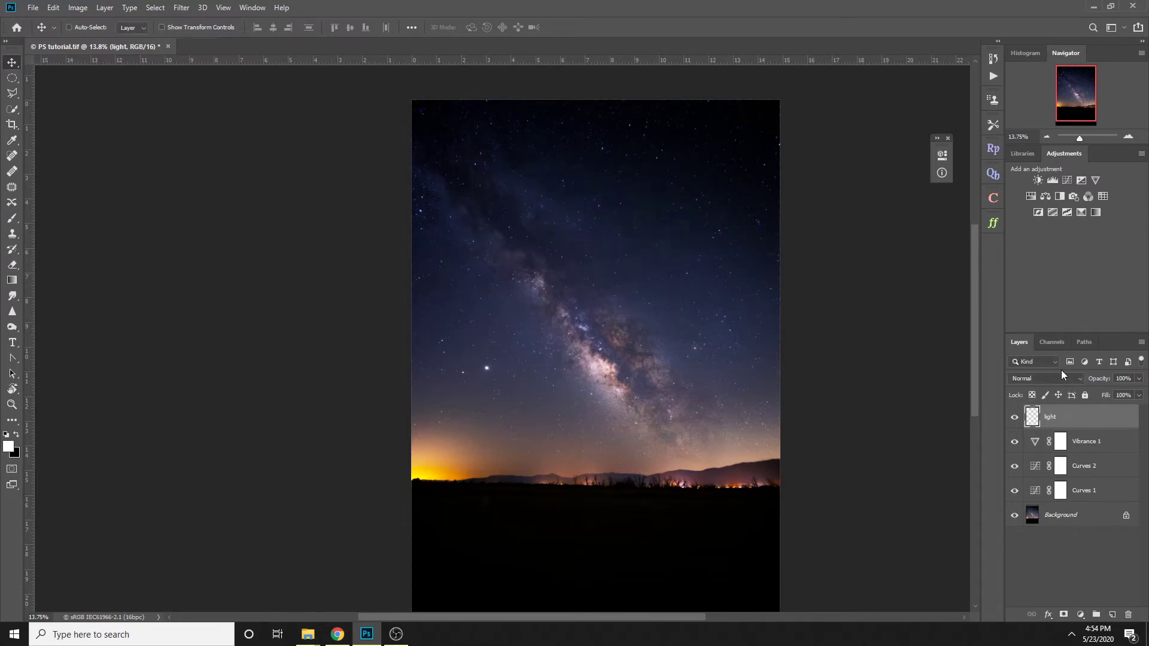
Sample a pale pink from the Milky Way core and warm it to a light orange foreground colour, hex ebd1c0.
{"action": "scroll", "coordinate": [562, 411], "scroll_direction": "up", "scroll_amount": 5}
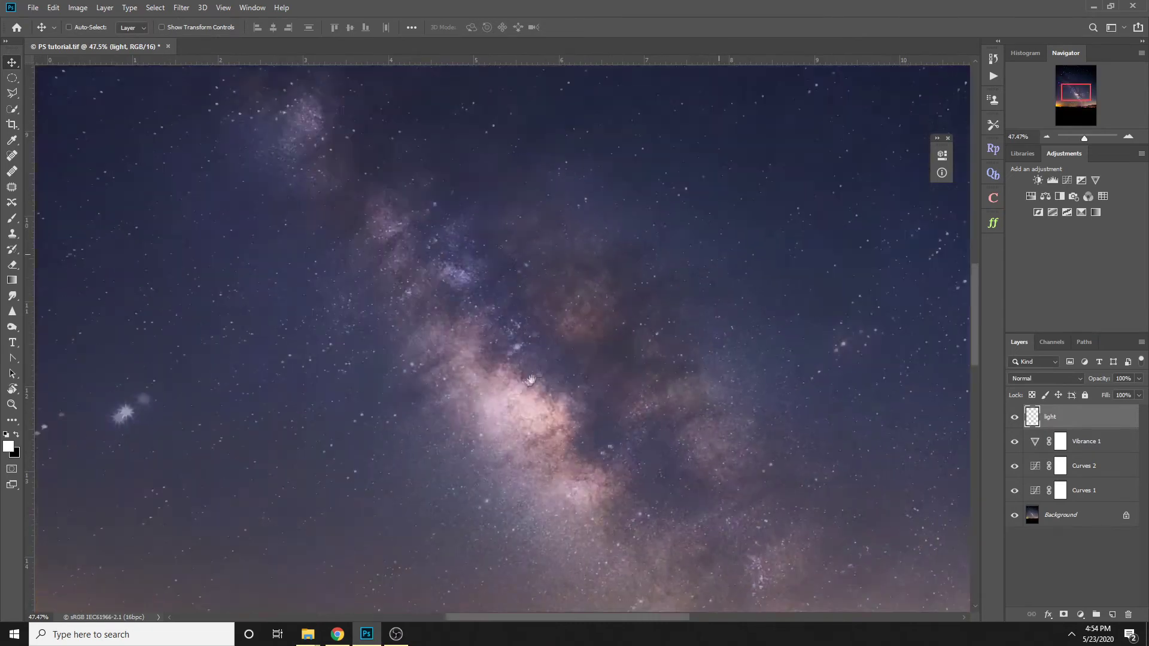
{"action": "left_click", "coordinate": [11, 141]}
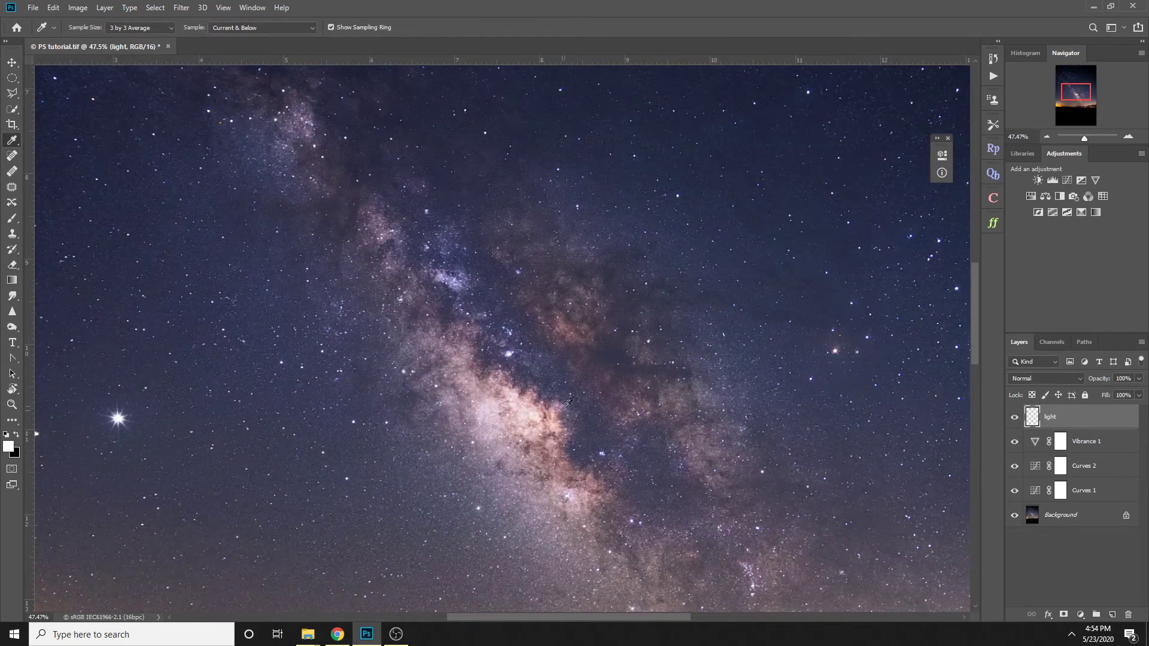
{"action": "scroll", "coordinate": [566, 405], "scroll_direction": "up", "scroll_amount": 4}
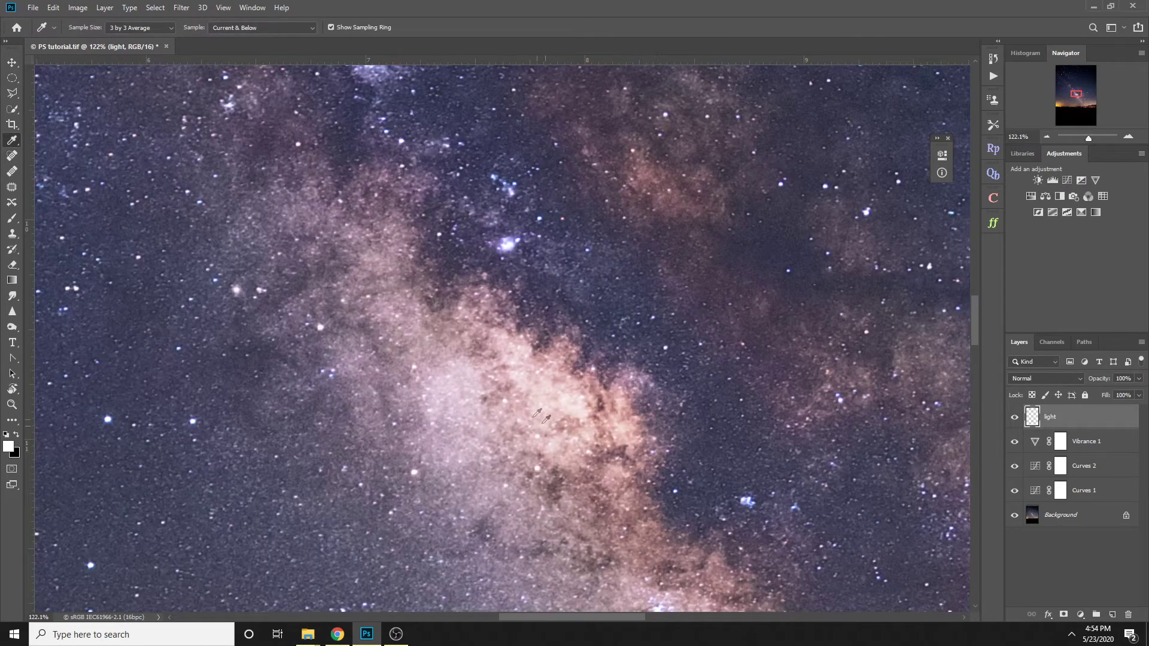
{"action": "left_click", "coordinate": [576, 397]}
{"action": "left_click", "coordinate": [13, 447]}
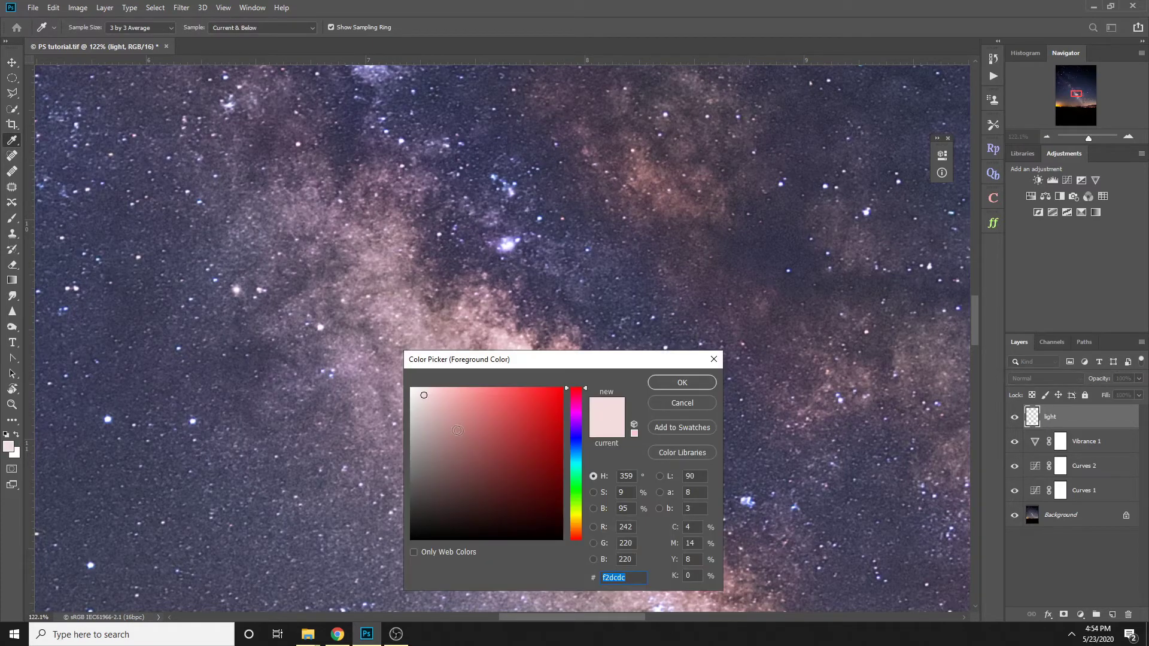
{"action": "left_click", "coordinate": [583, 528]}
{"action": "left_click_drag", "start_coordinate": [583, 527], "coordinate": [584, 530]}
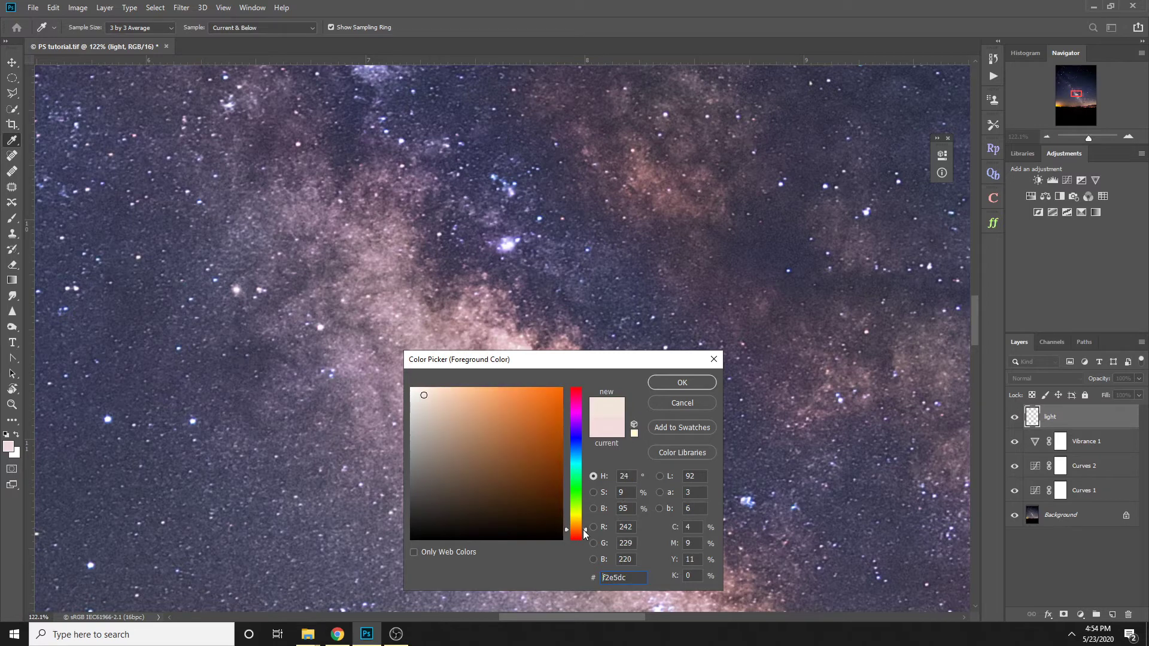
{"action": "left_click", "coordinate": [439, 399]}
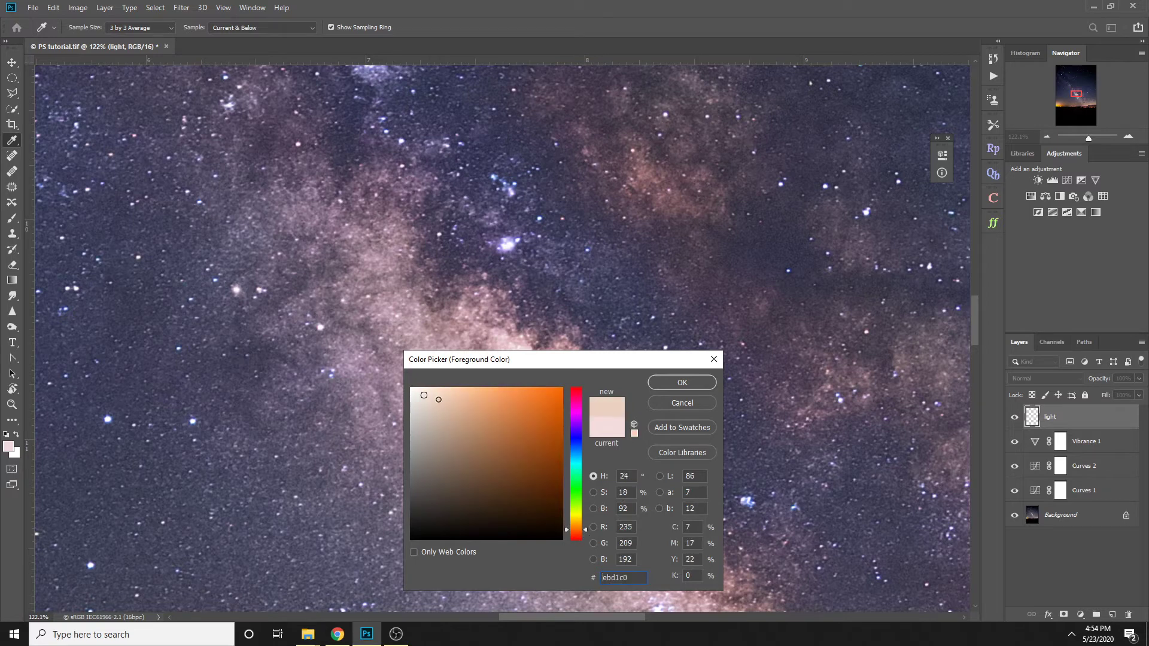
{"action": "left_click", "coordinate": [694, 384]}
Set the light layer's blend mode to Overlay and brush the warm colour over the bright Milky Way core with large soft brushes.
{"action": "left_click", "coordinate": [1038, 379]}
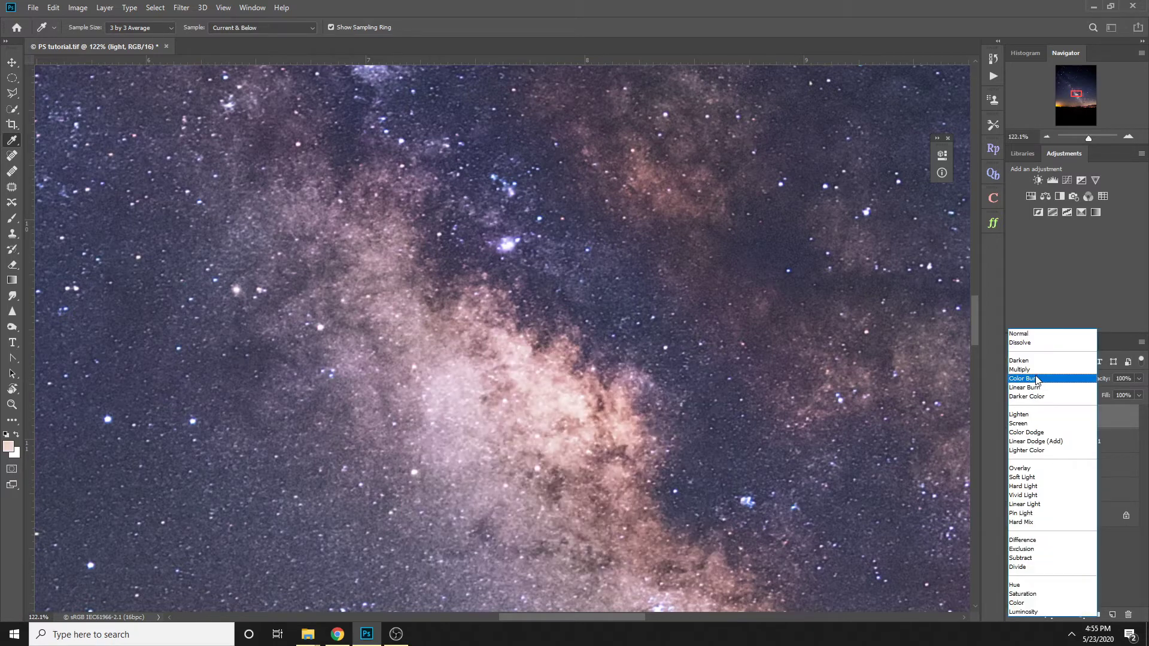
{"action": "left_click", "coordinate": [1023, 468]}
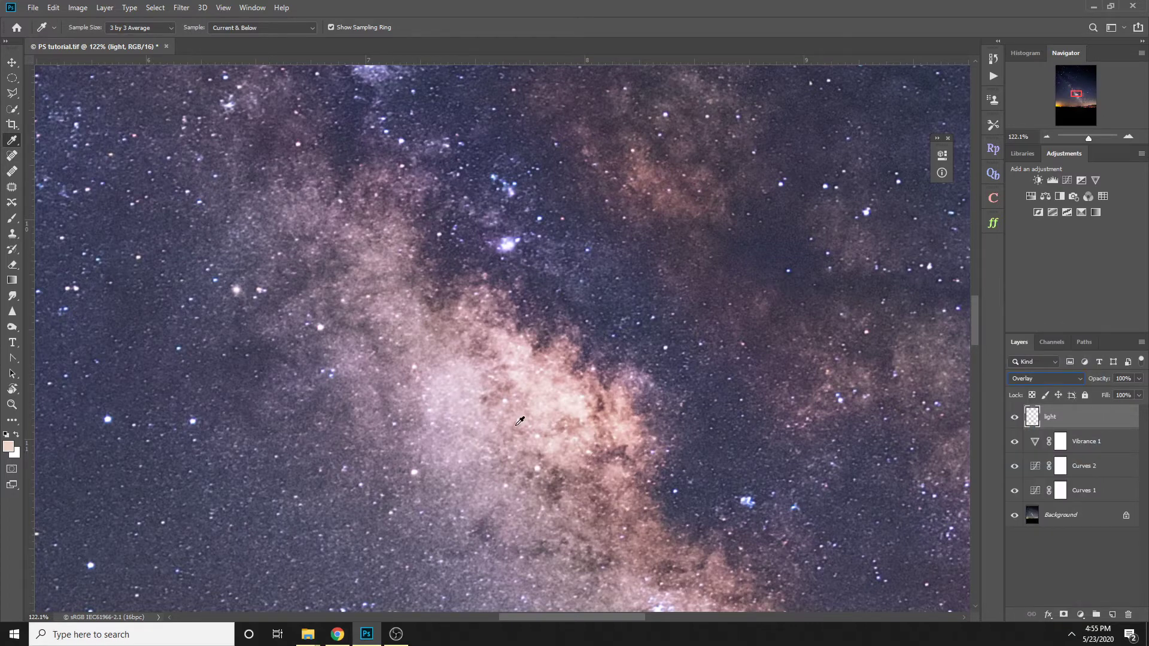
{"action": "key", "text": "b"}
{"action": "scroll", "coordinate": [646, 220], "scroll_direction": "down", "scroll_amount": 3}
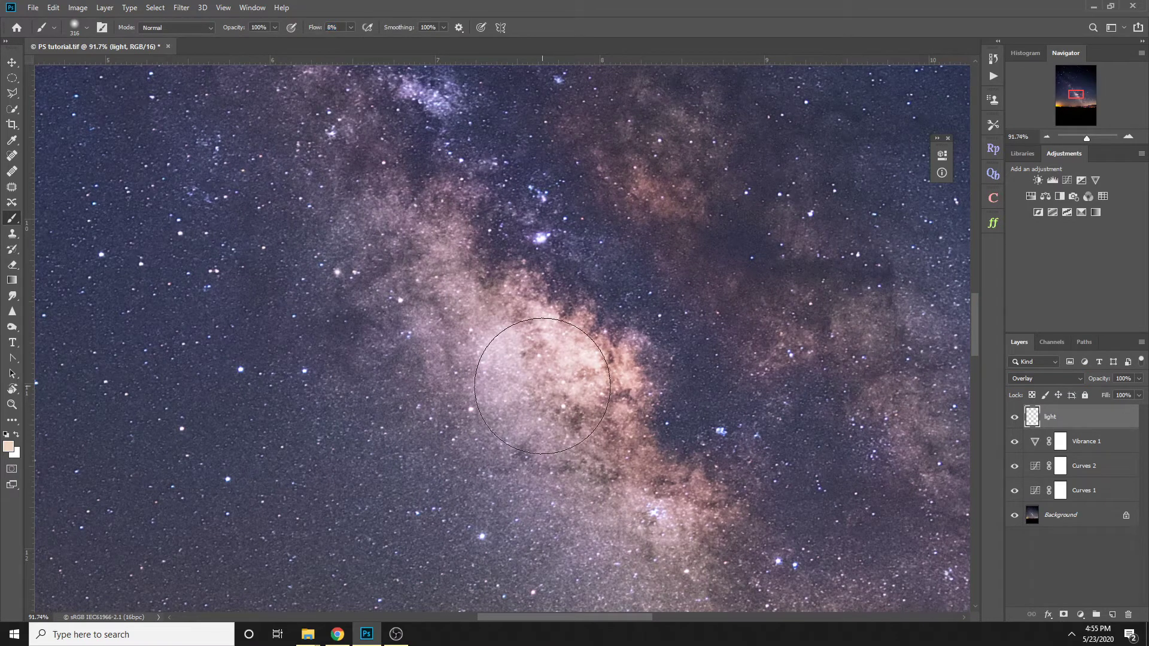
{"action": "mouse_move", "coordinate": [543, 379]}
{"action": "left_mouse_down"}
{"action": "mouse_move", "coordinate": [527, 381]}
{"action": "mouse_move", "coordinate": [516, 350]}
{"action": "mouse_move", "coordinate": [511, 366]}
{"action": "mouse_move", "coordinate": [555, 373]}
{"action": "mouse_move", "coordinate": [532, 381]}
{"action": "mouse_move", "coordinate": [616, 505]}
{"action": "mouse_move", "coordinate": [628, 493]}
{"action": "left_mouse_up"}
{"action": "scroll", "coordinate": [602, 479], "scroll_direction": "down", "scroll_amount": 7}
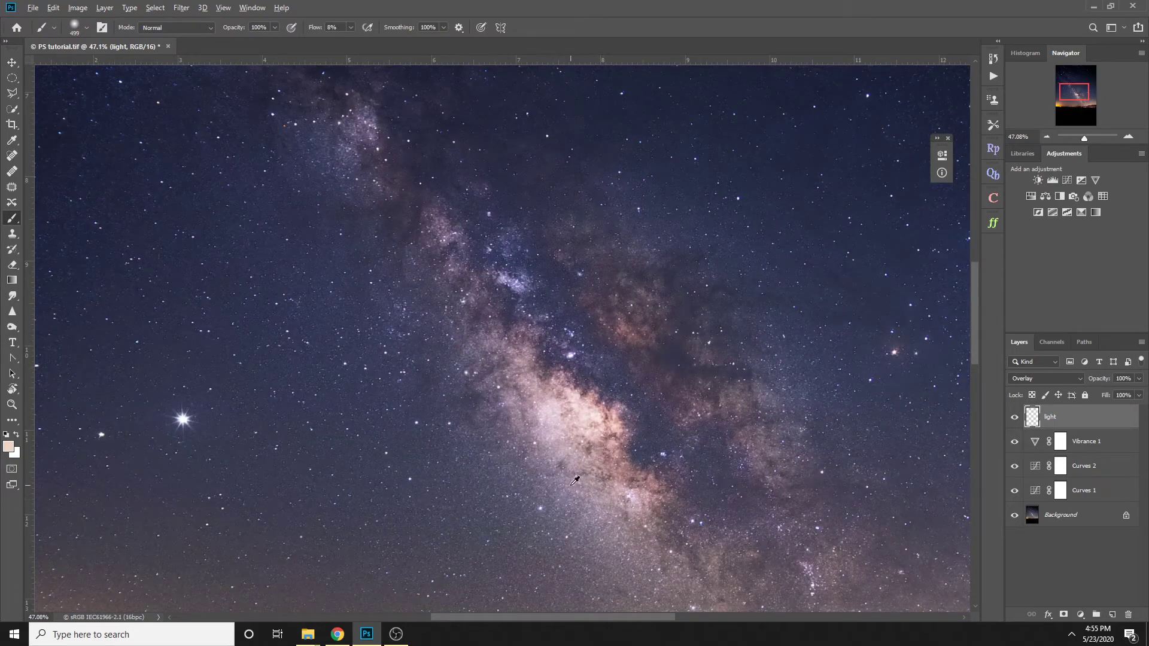
{"action": "left_click_drag", "start_coordinate": [547, 429], "coordinate": [539, 365]}
{"action": "left_click_drag", "start_coordinate": [529, 426], "coordinate": [543, 464]}
{"action": "left_click_drag", "start_coordinate": [658, 529], "coordinate": [569, 445]}
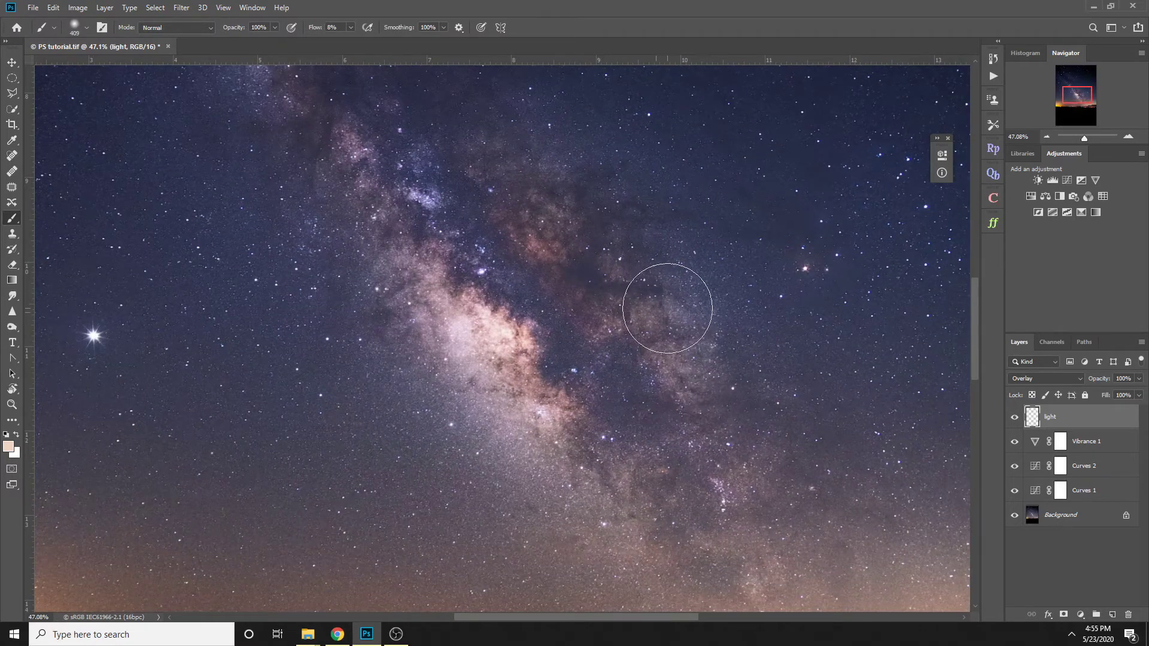
Brush light over the faint dusty patches right of the core with a smaller soft brush of about 73 px.
{"action": "scroll", "coordinate": [598, 340], "scroll_direction": "up", "scroll_amount": 12}
{"action": "left_click_drag", "start_coordinate": [656, 349], "coordinate": [545, 345]}
{"action": "scroll", "coordinate": [606, 337], "scroll_direction": "up", "scroll_amount": 3}
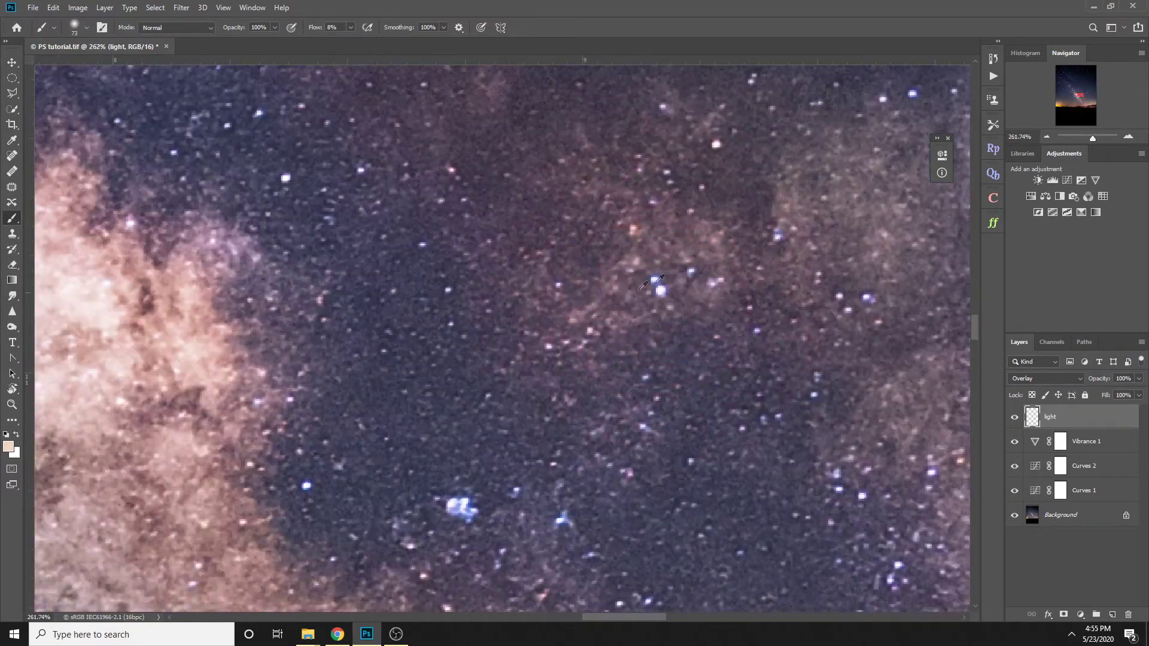
{"action": "left_click_drag", "start_coordinate": [687, 254], "coordinate": [600, 299]}
{"action": "left_click_drag", "start_coordinate": [778, 304], "coordinate": [667, 322]}
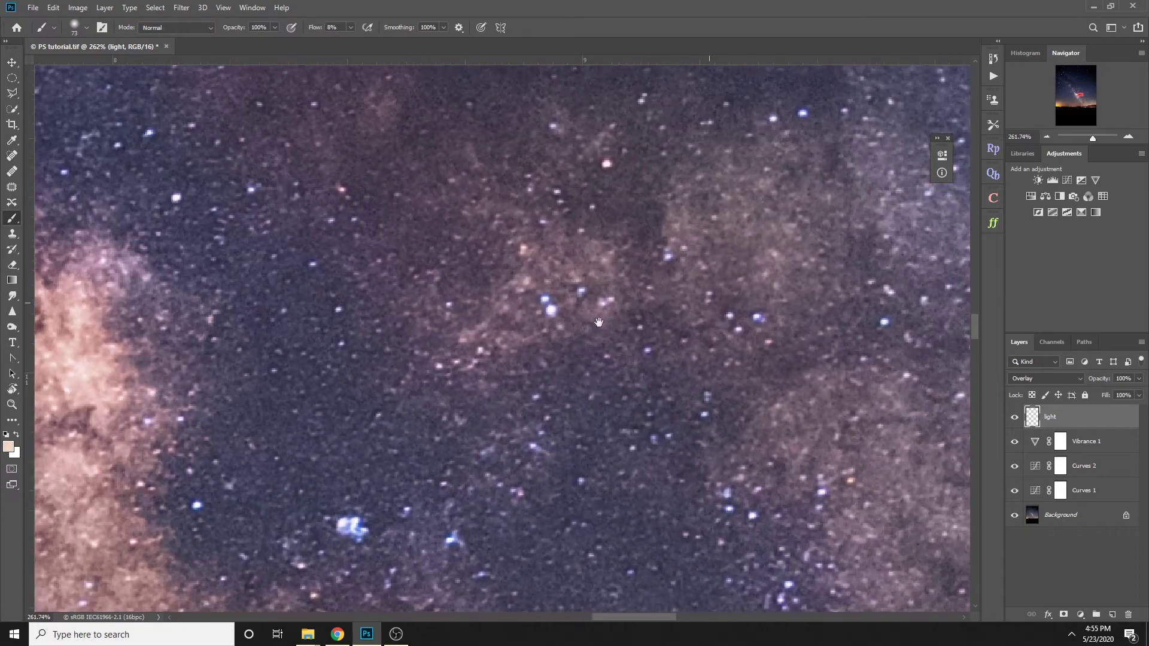
{"action": "left_click_drag", "start_coordinate": [697, 219], "coordinate": [836, 267]}
{"action": "left_click_drag", "start_coordinate": [317, 122], "coordinate": [447, 376]}
{"action": "mouse_move", "coordinate": [521, 375]}
{"action": "left_mouse_down"}
{"action": "mouse_move", "coordinate": [433, 368]}
{"action": "mouse_move", "coordinate": [508, 377]}
{"action": "left_mouse_up"}
Paint light over the reddish cloud and grey dust patches above it, and over the pinkish band just above the core.
{"action": "left_click_drag", "start_coordinate": [343, 314], "coordinate": [494, 458]}
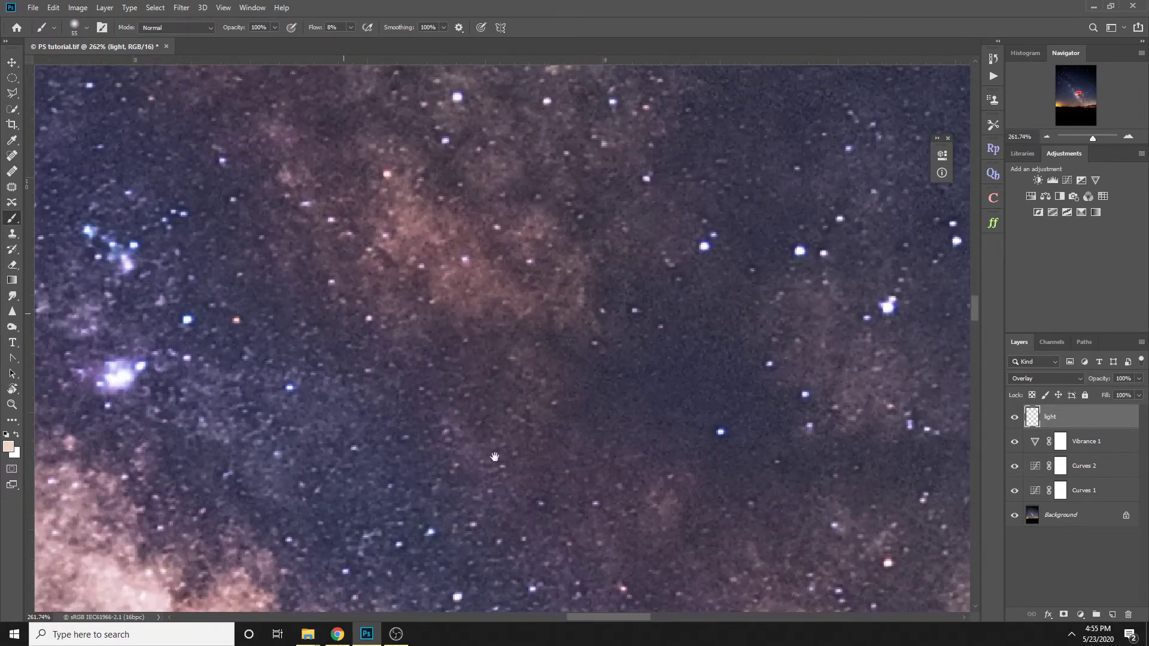
{"action": "left_click_drag", "start_coordinate": [432, 302], "coordinate": [510, 317]}
{"action": "left_click_drag", "start_coordinate": [562, 282], "coordinate": [564, 379]}
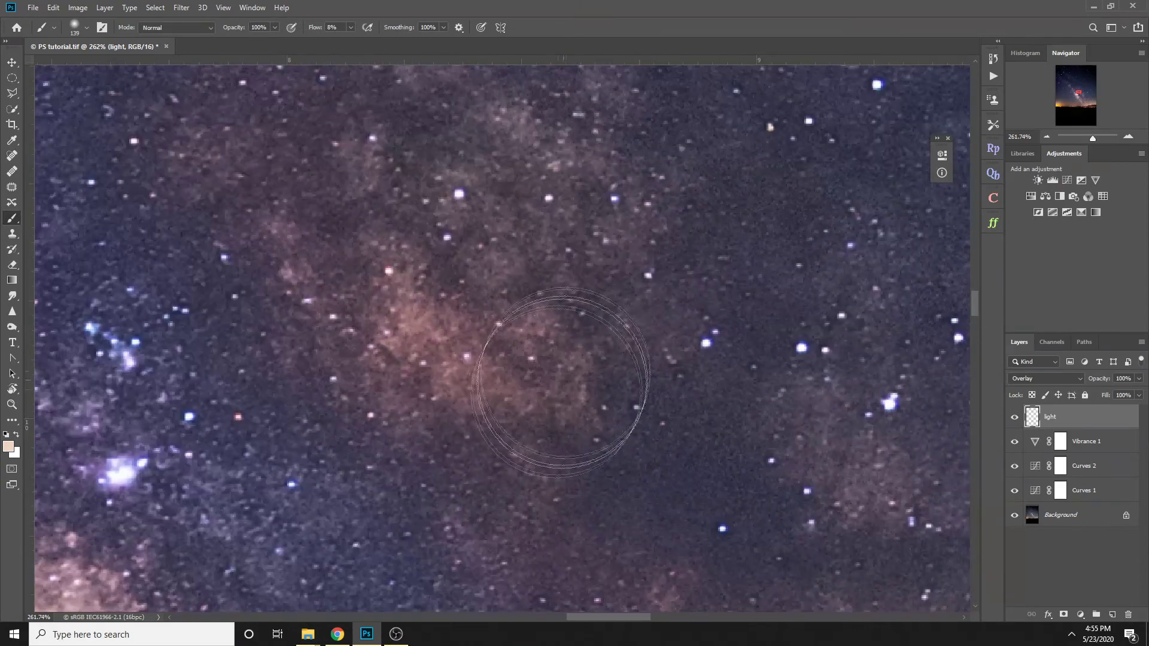
{"action": "left_click_drag", "start_coordinate": [415, 303], "coordinate": [488, 429]}
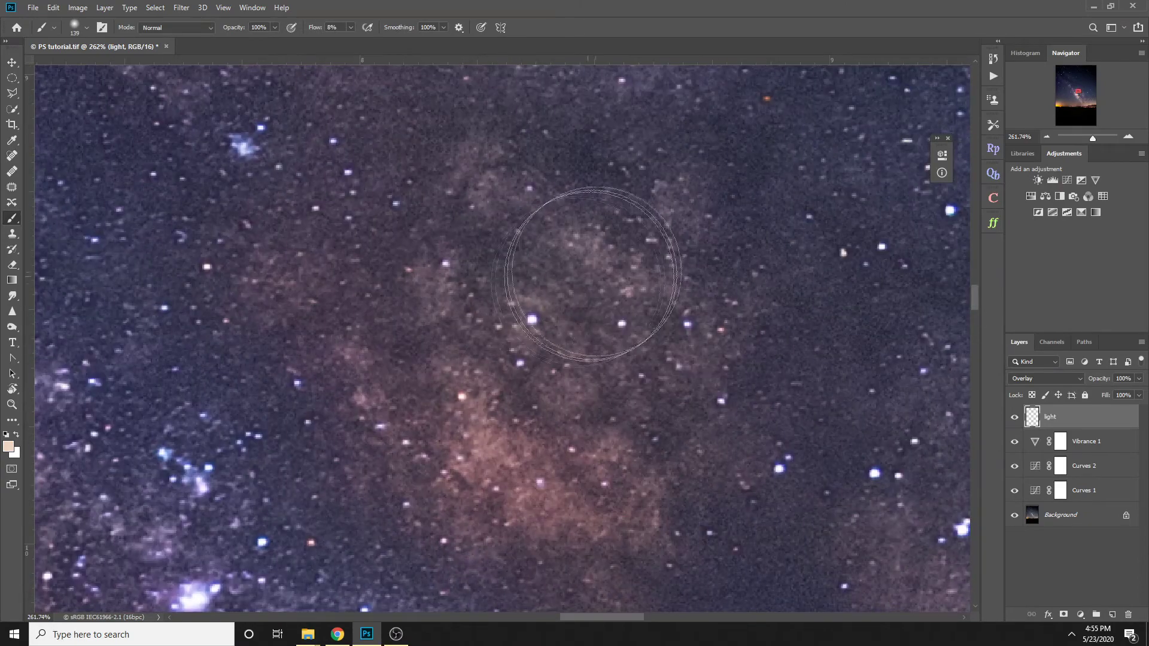
{"action": "left_click_drag", "start_coordinate": [645, 278], "coordinate": [578, 278]}
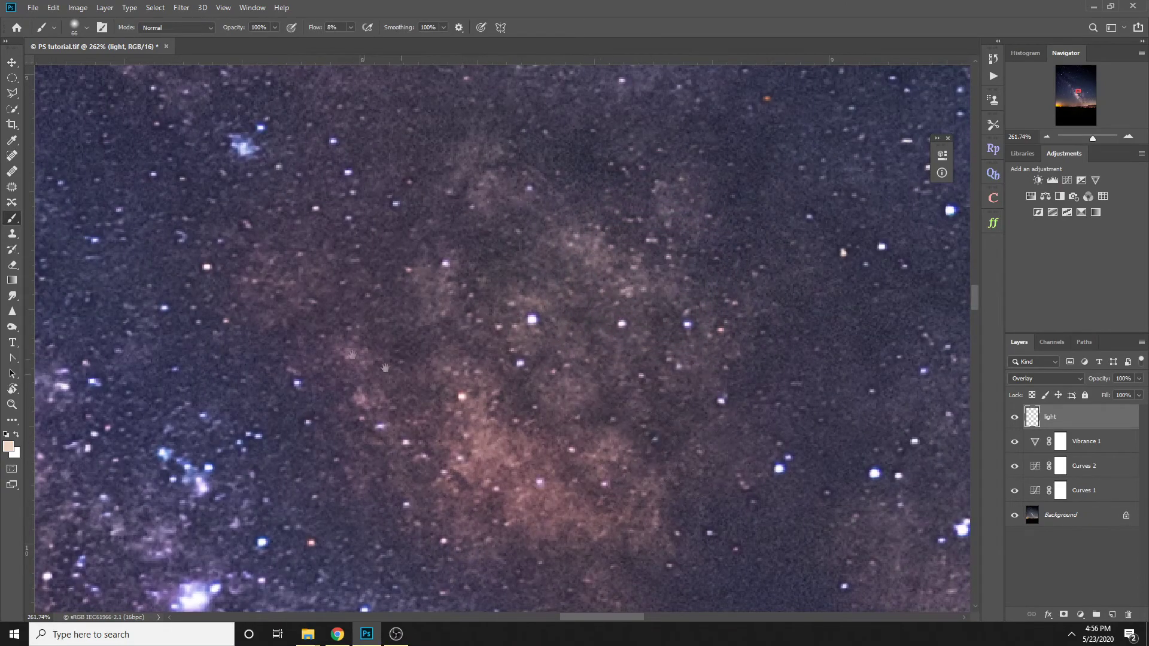
{"action": "mouse_move", "coordinate": [333, 345]}
{"action": "left_mouse_down"}
{"action": "mouse_move", "coordinate": [599, 381]}
{"action": "mouse_move", "coordinate": [629, 447]}
{"action": "left_mouse_up"}
{"action": "left_click_drag", "start_coordinate": [305, 474], "coordinate": [531, 289]}
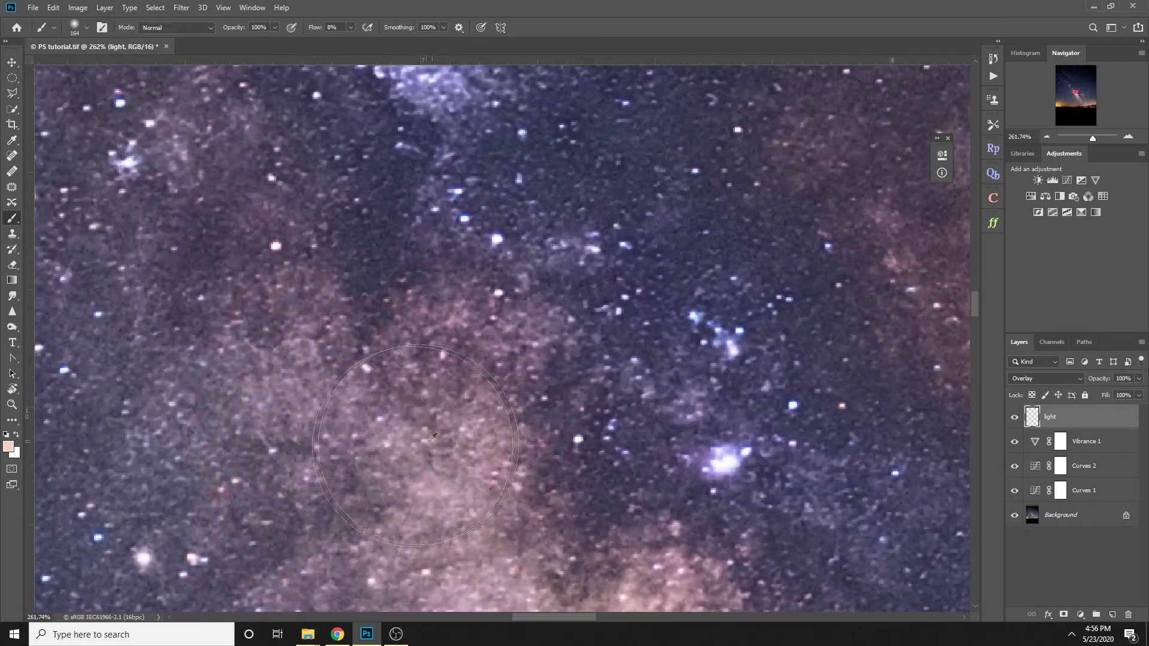
Sample the purple of the bluish star cloud, choose a lighter, less saturated tint and brush it over that cloud.
{"action": "scroll", "coordinate": [432, 438], "scroll_direction": "down", "scroll_amount": 3}
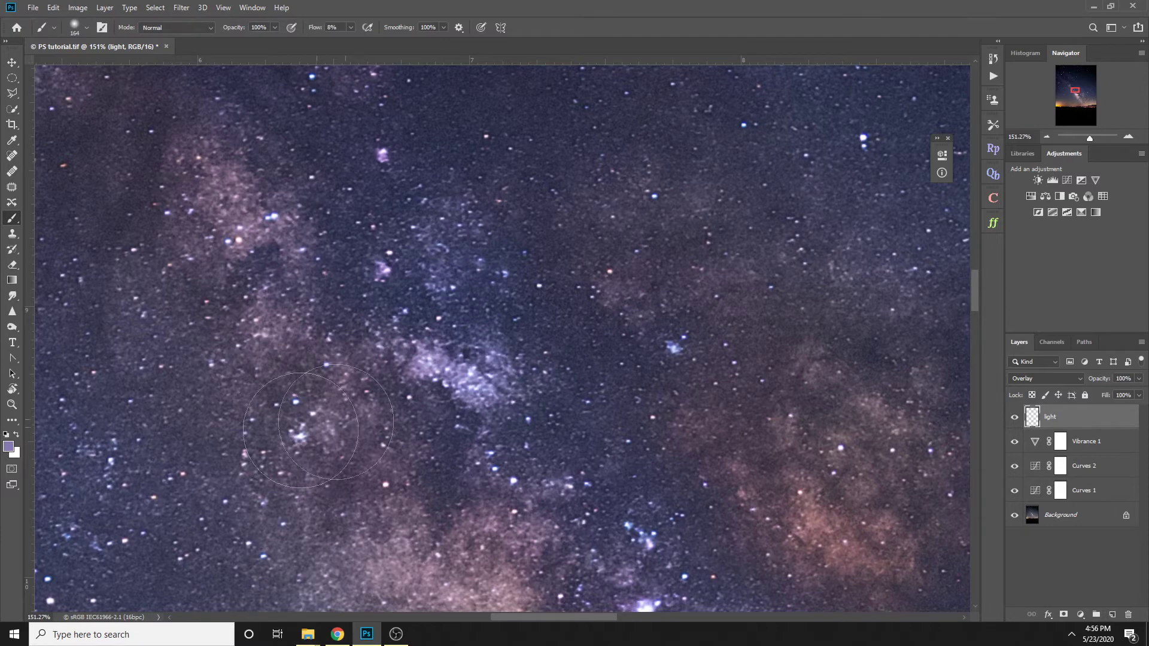
{"action": "left_click", "coordinate": [9, 446]}
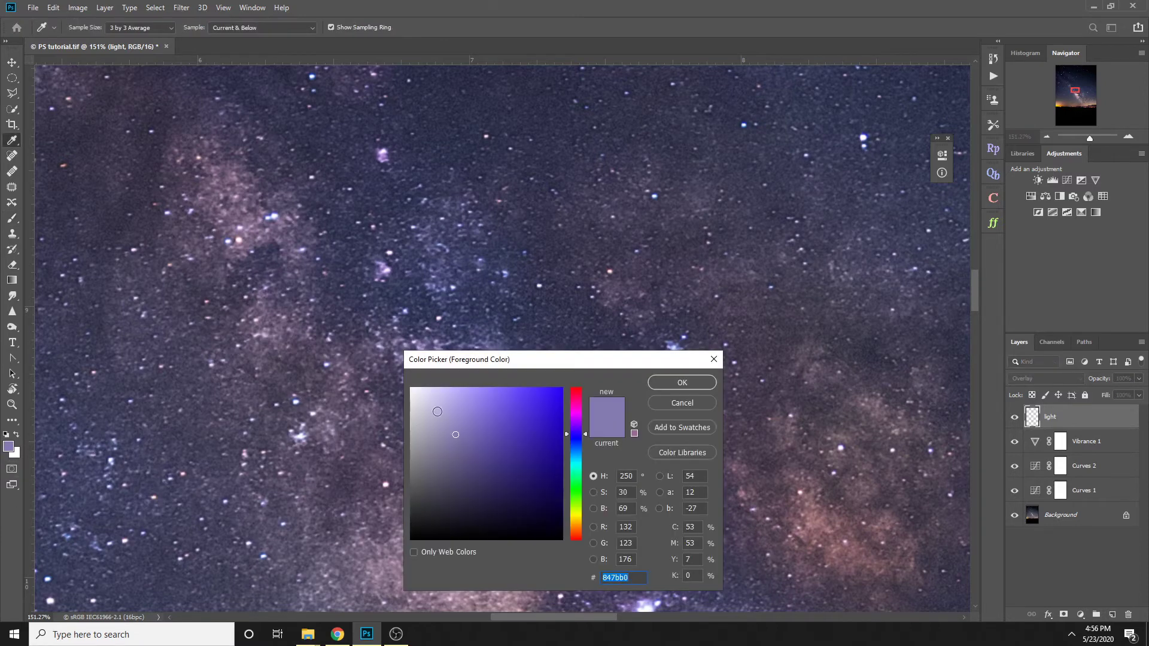
{"action": "left_click", "coordinate": [436, 406]}
{"action": "left_click", "coordinate": [681, 383]}
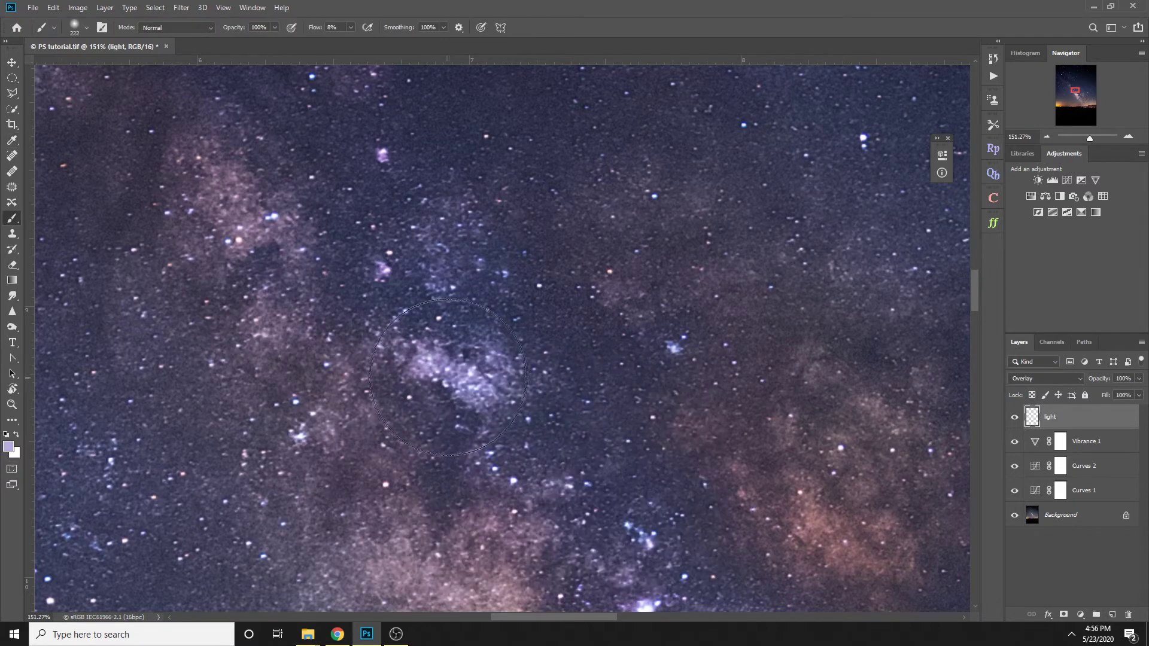
{"action": "right_click", "coordinate": [462, 370], "text": "alt"}
Brighten the sampled lilac foreground colour and brush it over the pink patches in the upper band, using a larger soft brush.
{"action": "left_click", "coordinate": [9, 446]}
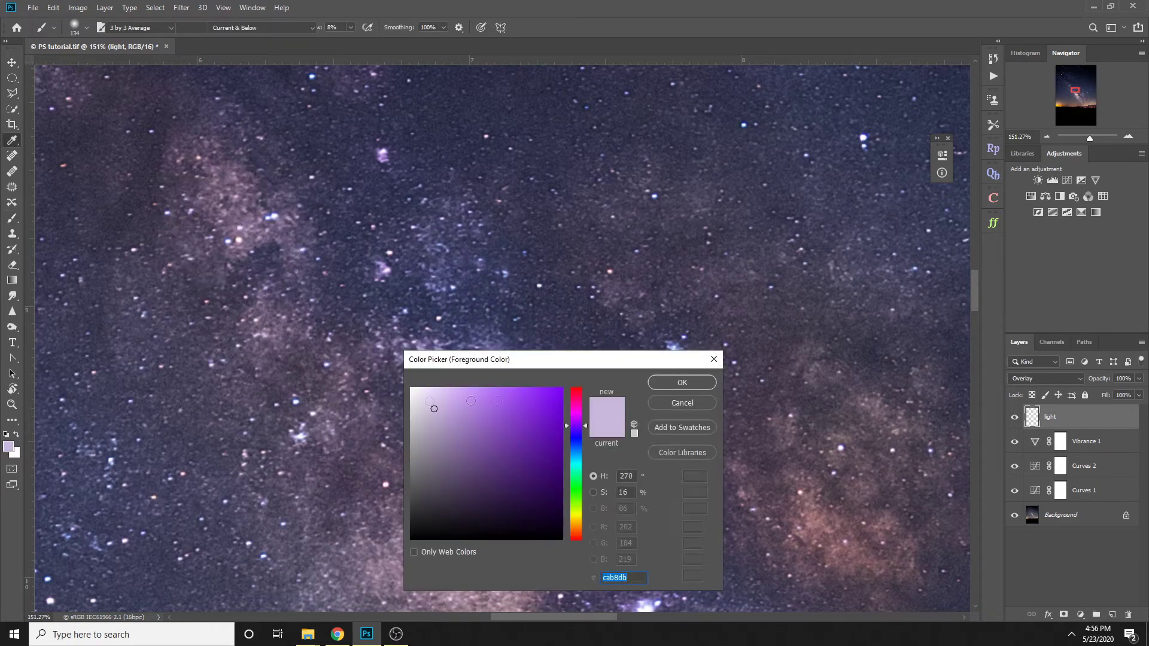
{"action": "left_click", "coordinate": [433, 402]}
{"action": "left_click", "coordinate": [682, 378]}
{"action": "right_click", "coordinate": [180, 212], "text": "alt"}
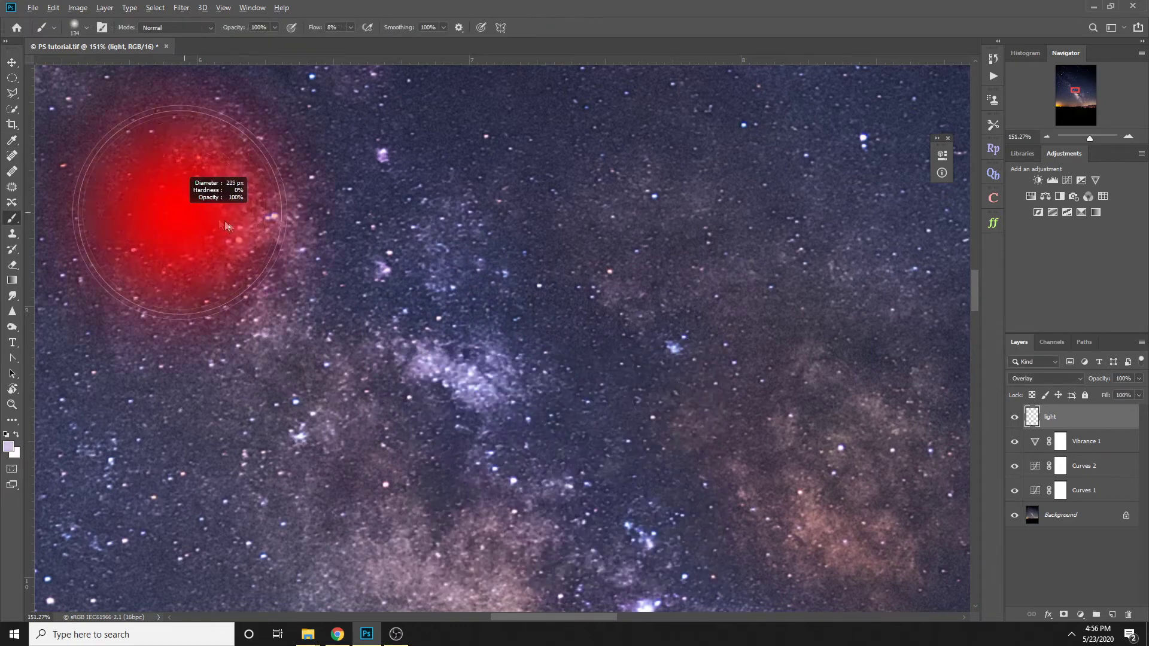
{"action": "scroll", "coordinate": [310, 480], "scroll_direction": "down", "scroll_amount": 5}
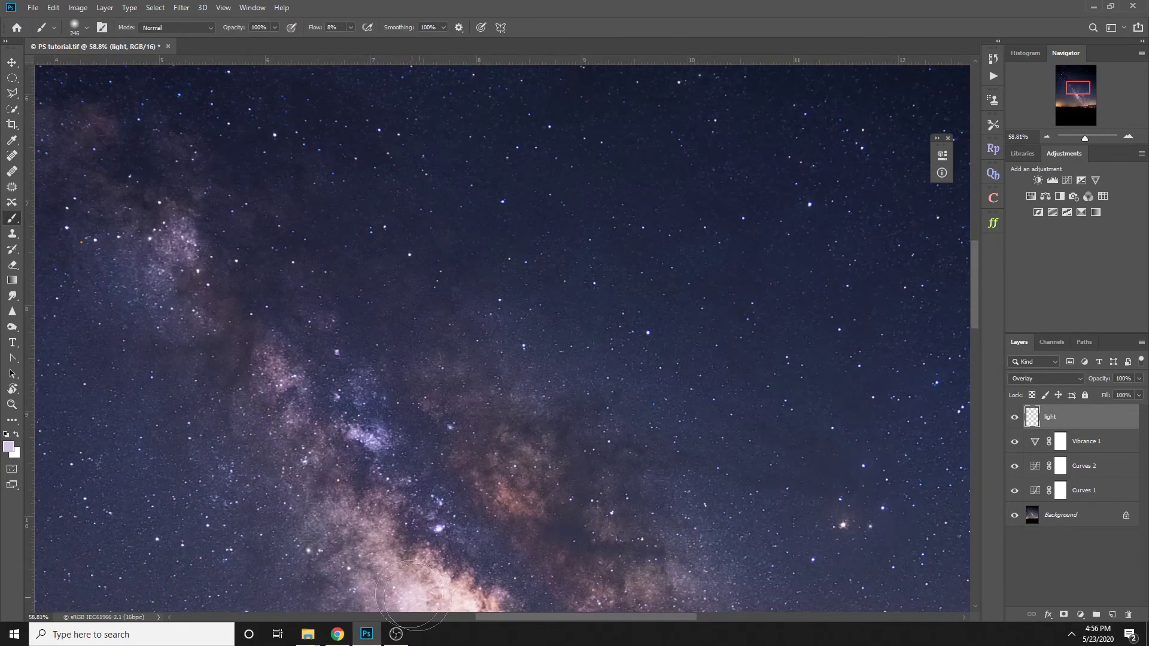
Sample a pale pink near the core and brush the surrounding Milky Way band with soft brushes of about 457, 255 and 361 px.
{"action": "mouse_move", "coordinate": [406, 610]}
{"action": "left_mouse_down"}
{"action": "mouse_move", "coordinate": [417, 432]}
{"action": "mouse_move", "coordinate": [398, 441]}
{"action": "left_mouse_up"}
{"action": "left_click", "coordinate": [427, 411], "text": "alt"}
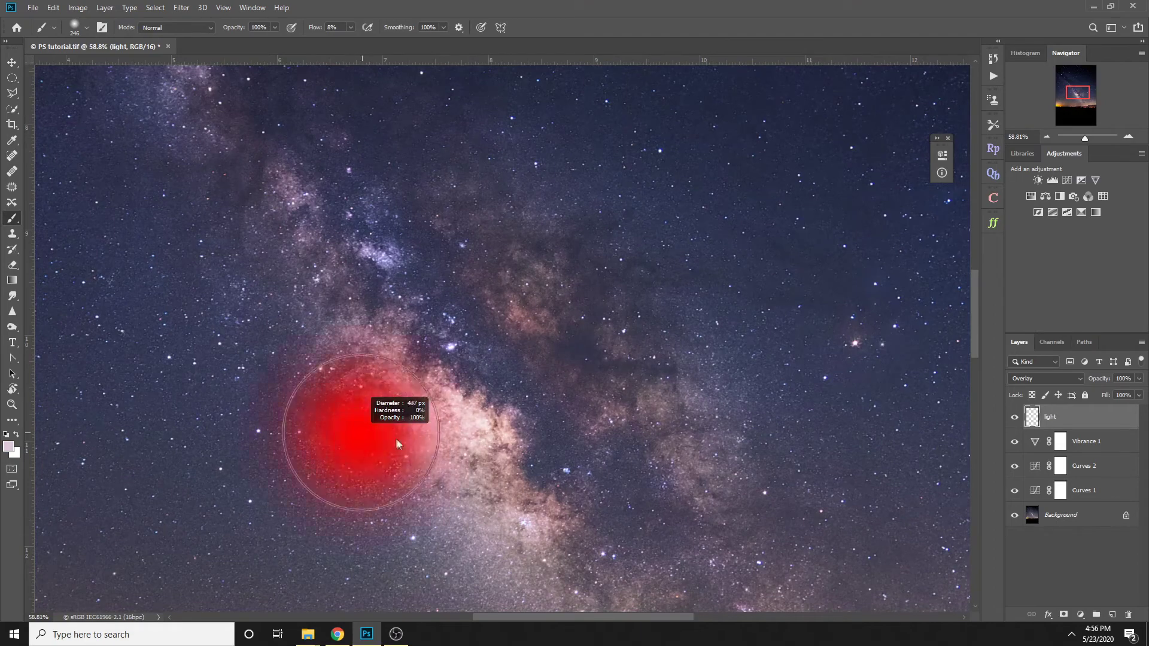
{"action": "scroll", "coordinate": [480, 555], "scroll_direction": "down", "scroll_amount": 5}
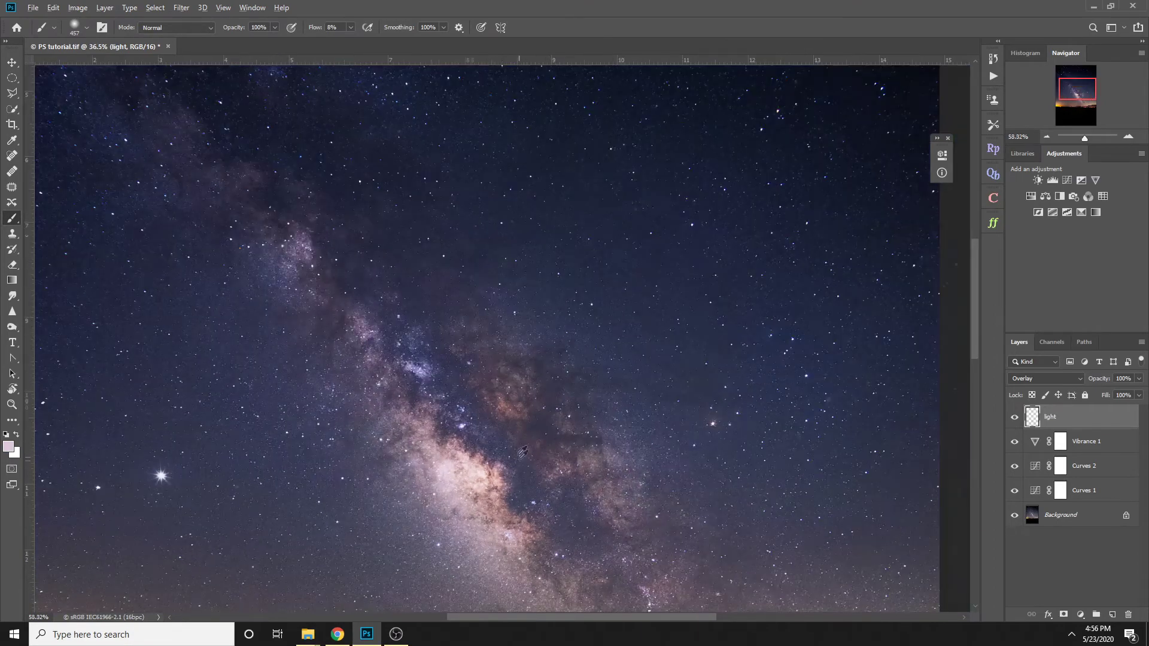
{"action": "scroll", "coordinate": [519, 463], "scroll_direction": "up", "scroll_amount": 2}
{"action": "right_click", "coordinate": [505, 402], "text": "alt"}
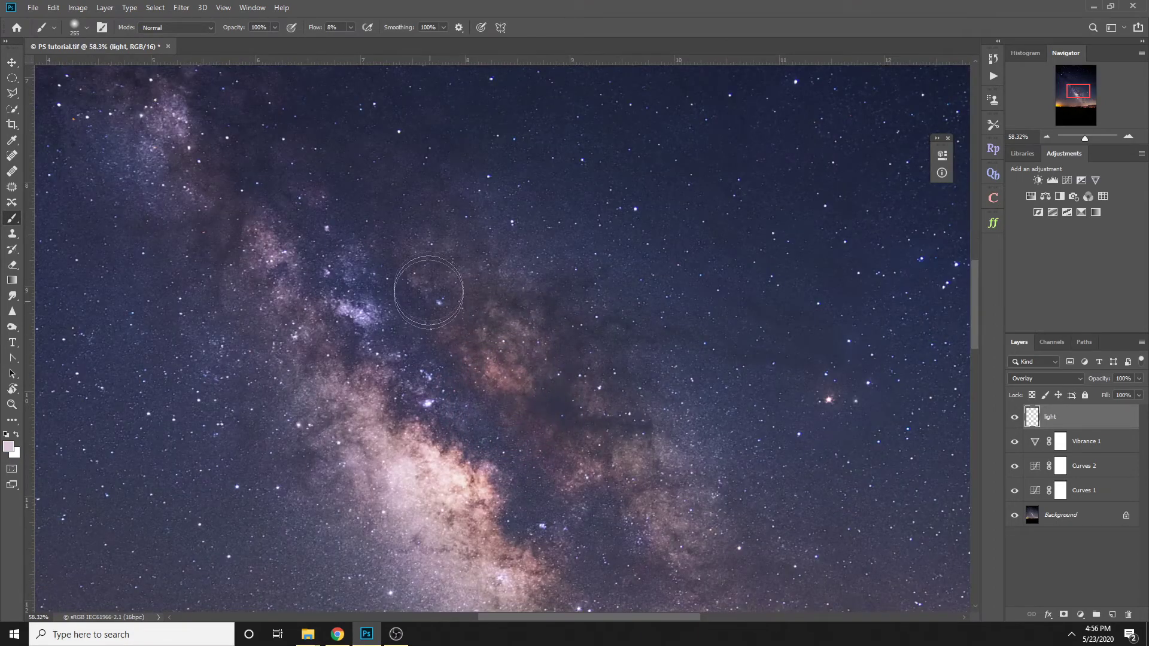
{"action": "left_click_drag", "start_coordinate": [524, 591], "coordinate": [504, 418]}
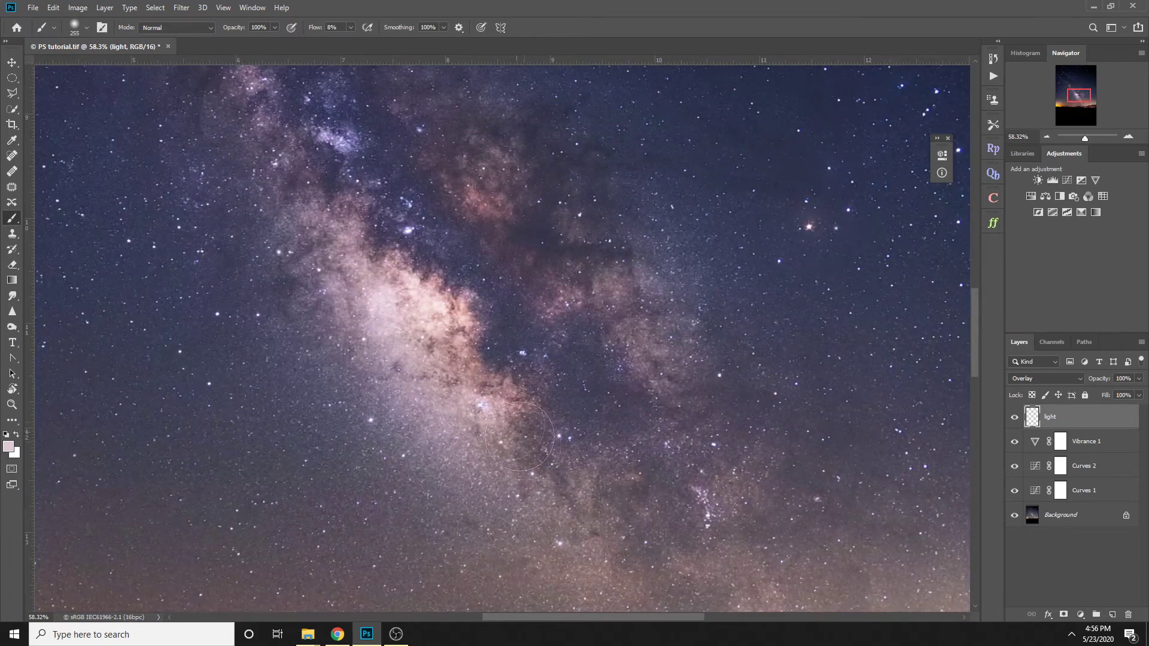
{"action": "right_click", "coordinate": [533, 425], "text": "alt"}
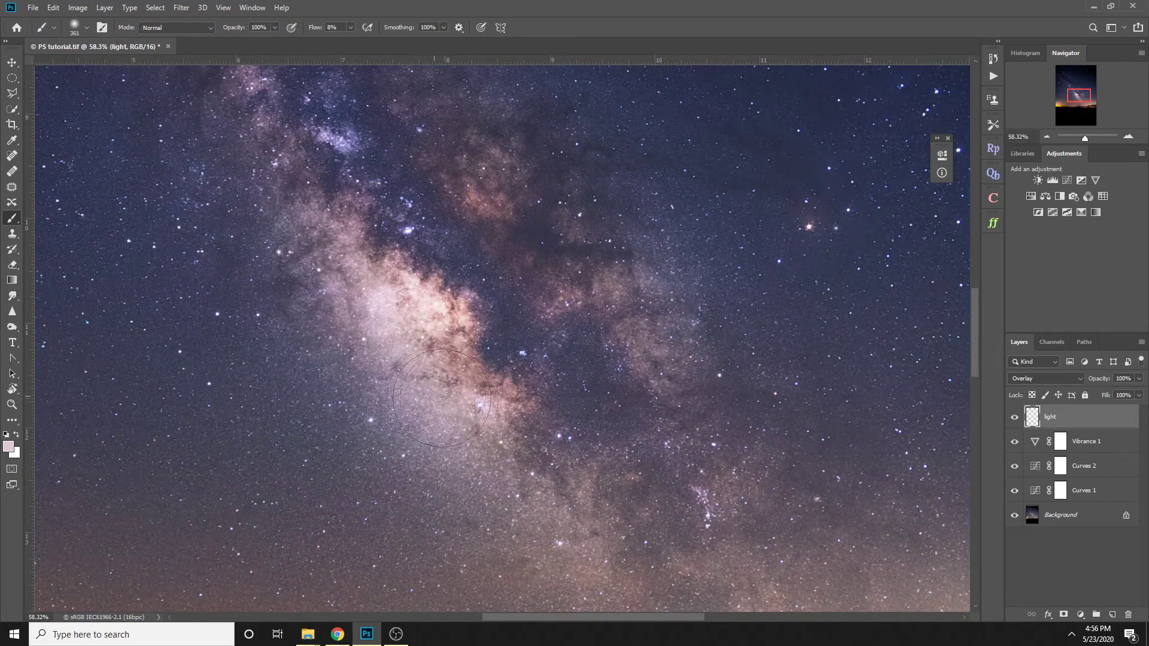
Enlarge the soft brush to 921 px and sweep the pale pink broadly over the lower Milky Way below the core.
{"action": "scroll", "coordinate": [430, 473], "scroll_direction": "down", "scroll_amount": 5}
{"action": "right_click", "coordinate": [434, 453], "text": "alt"}
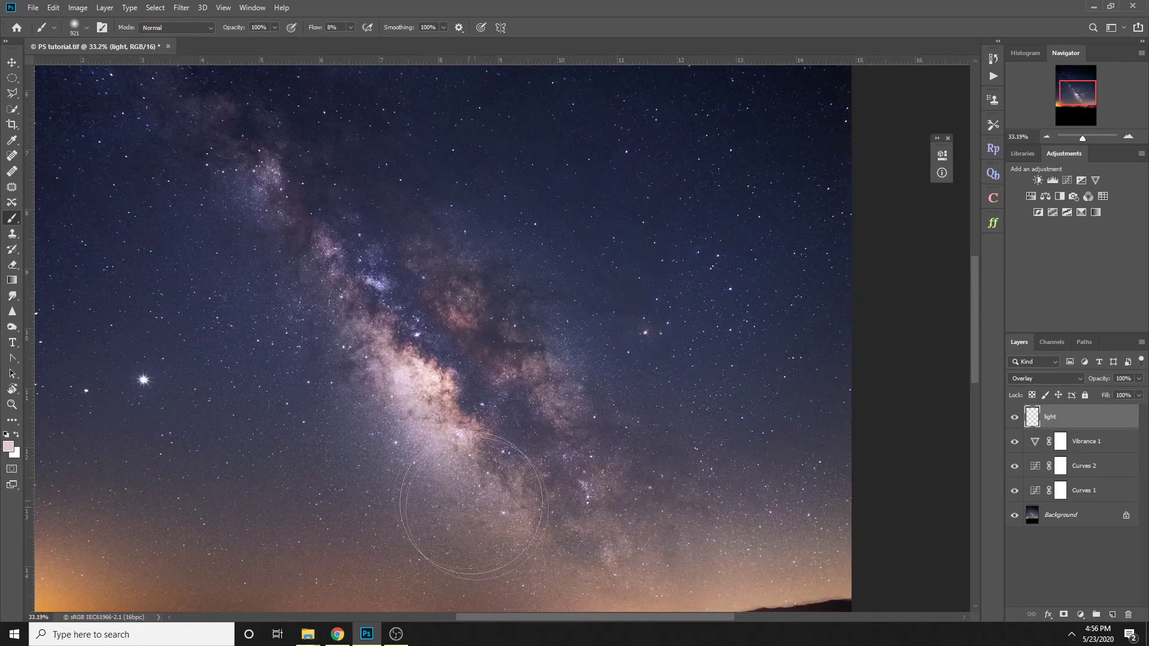
{"action": "scroll", "coordinate": [431, 514], "scroll_direction": "down", "scroll_amount": 4}
{"action": "scroll", "coordinate": [435, 509], "scroll_direction": "up", "scroll_amount": 6}
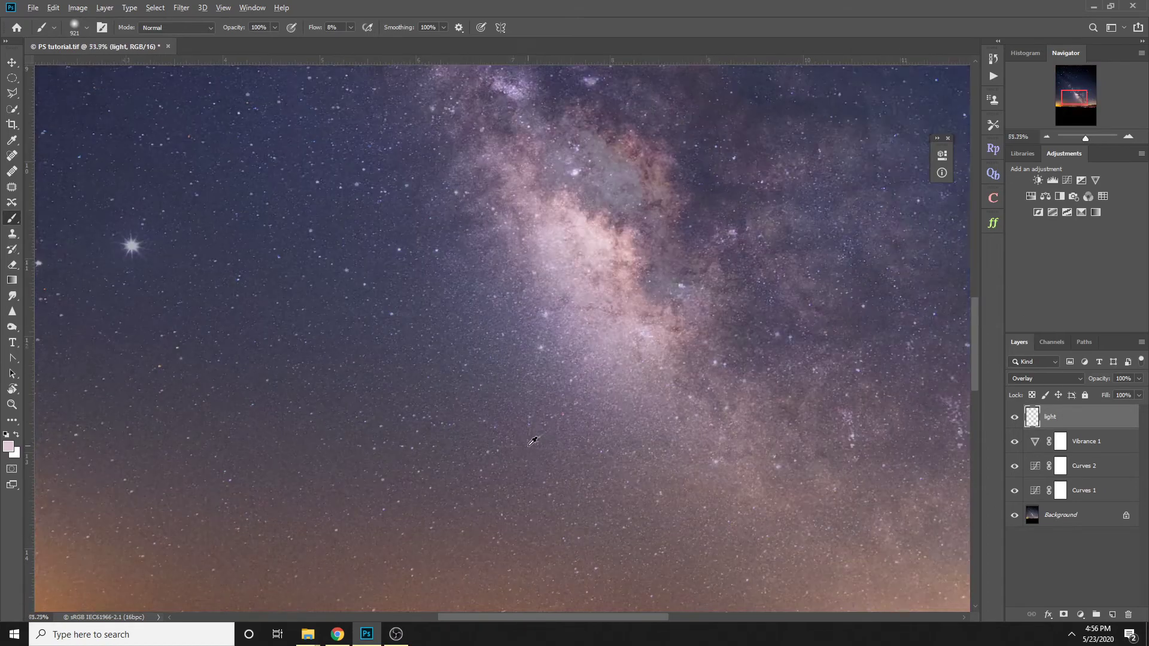
{"action": "scroll", "coordinate": [585, 485], "scroll_direction": "down", "scroll_amount": 3}
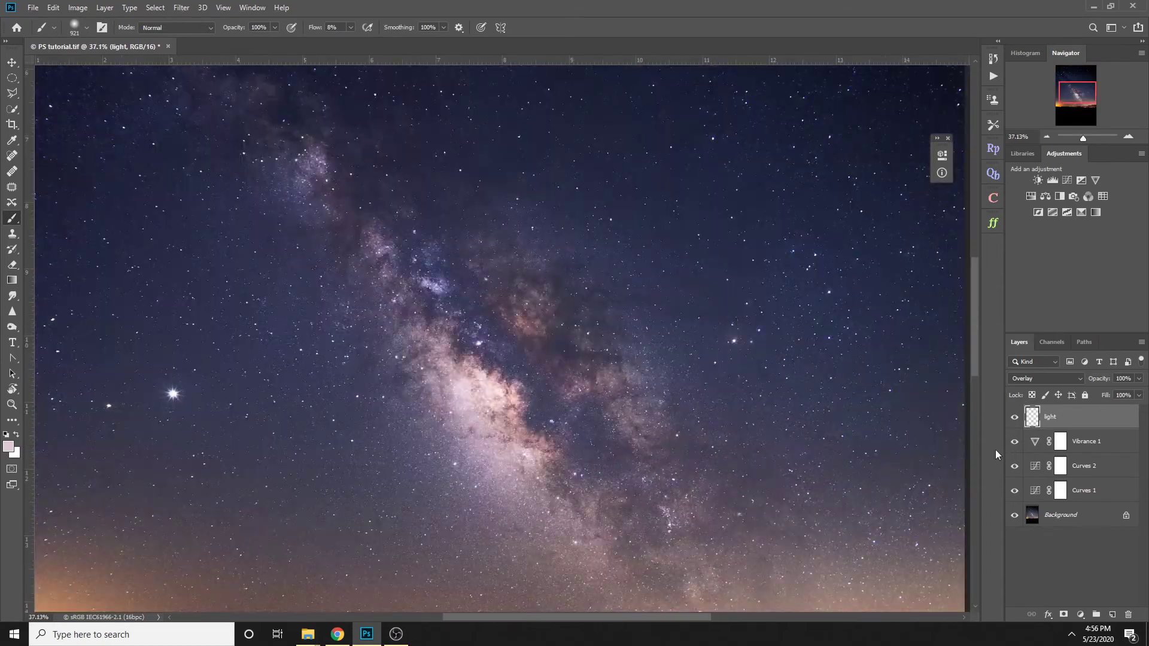
Compare the image with and without the light layer, and save the file.
{"action": "left_click", "coordinate": [1015, 419]}
{"action": "left_click", "coordinate": [1014, 418]}
{"action": "left_click", "coordinate": [1015, 418]}
{"action": "left_click", "coordinate": [1014, 419]}
{"action": "key", "text": "ctrl+s"}
{"action": "left_click", "coordinate": [721, 182]}
Create a new layer named "dark" above the light layer and reset the foreground colour to black.
{"action": "key", "text": "ctrl+shift+n"}
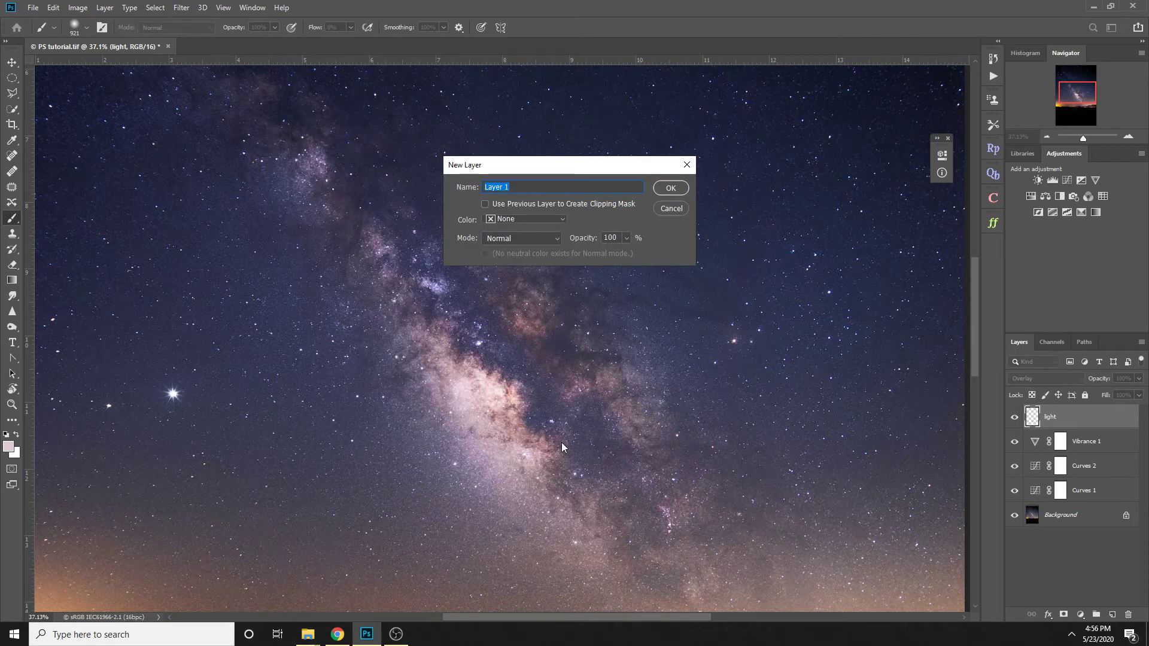
{"action": "type", "text": "dark"}
{"action": "key", "text": "Return"}
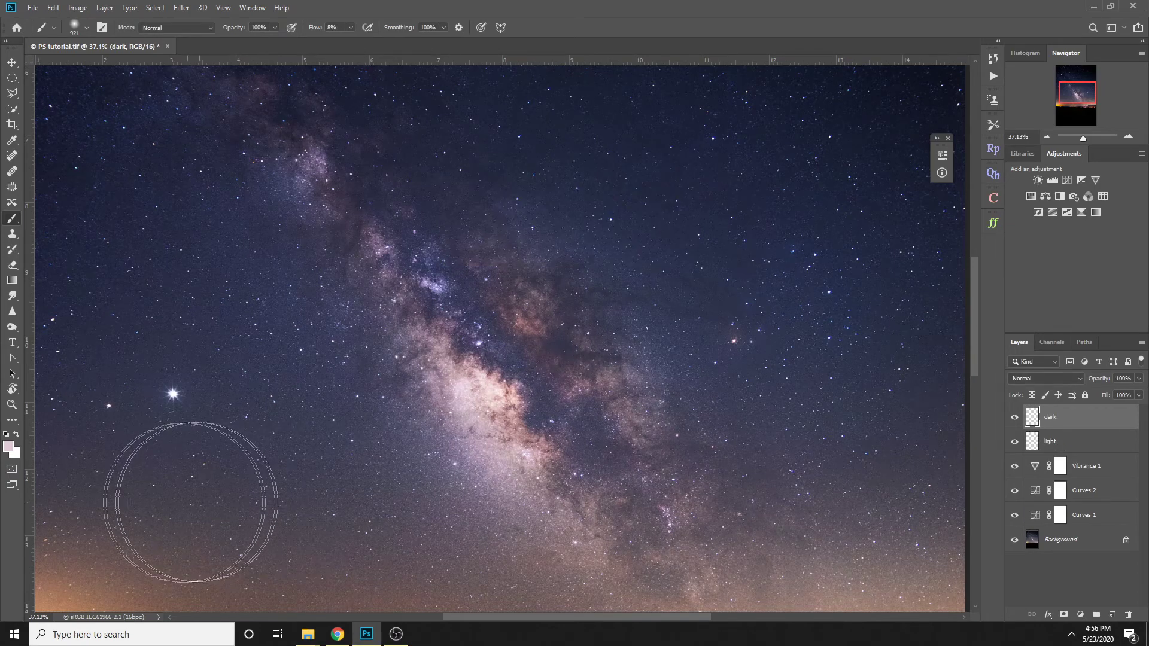
{"action": "left_click", "coordinate": [7, 433]}
{"action": "scroll", "coordinate": [536, 376], "scroll_direction": "up", "scroll_amount": 5}
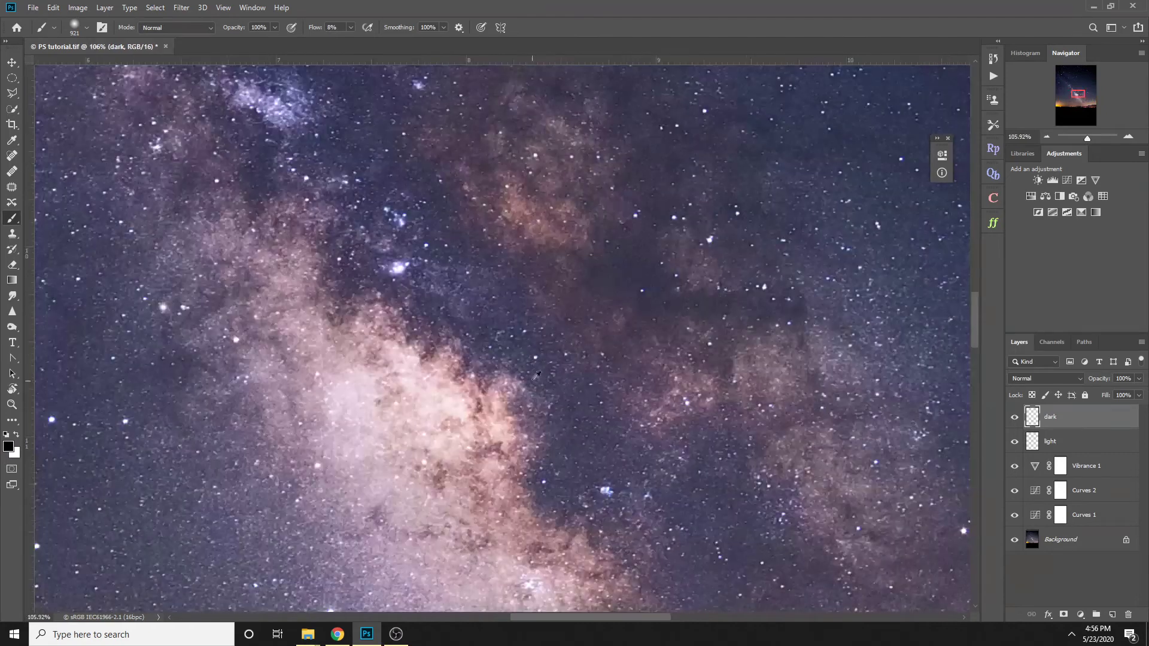
Set the dark layer's blend mode to Overlay and lower the black brush's flow to 5%.
{"action": "key", "text": "x"}
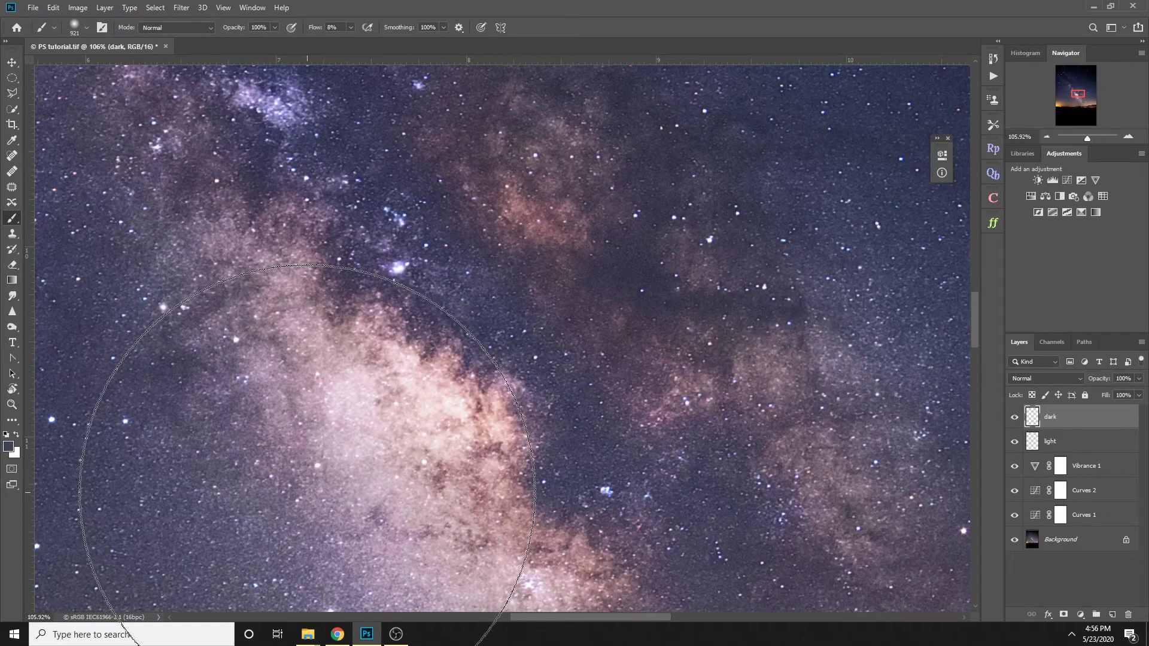
{"action": "key", "text": "x"}
{"action": "left_click_drag", "start_coordinate": [901, 442], "coordinate": [861, 442]}
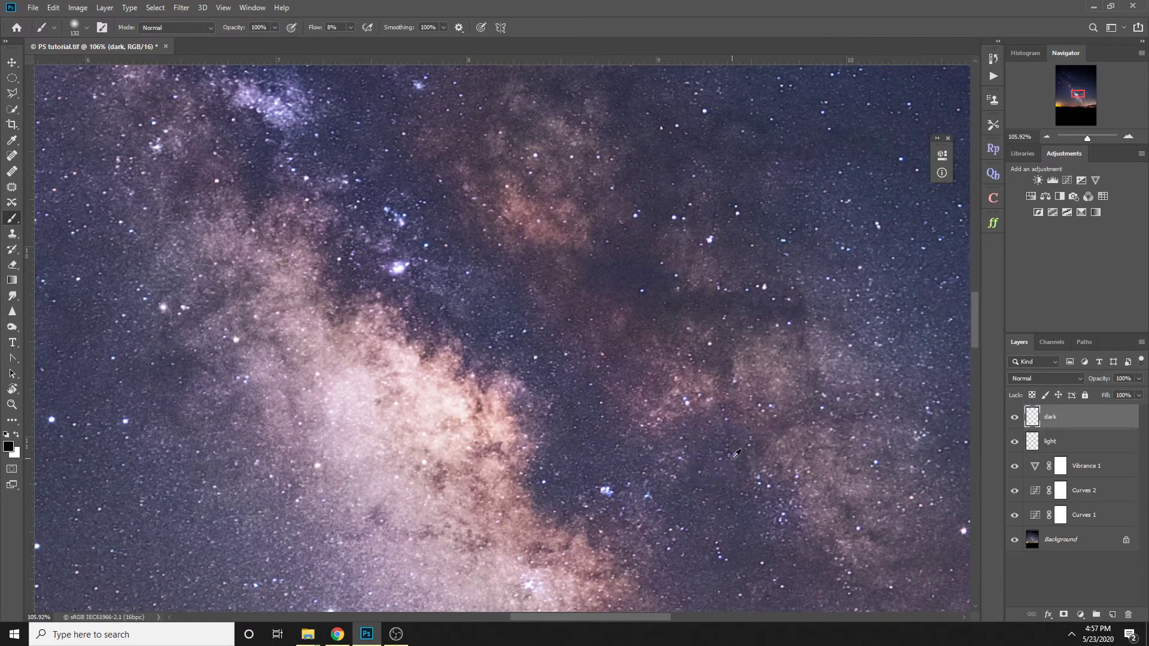
{"action": "left_click", "coordinate": [1082, 385]}
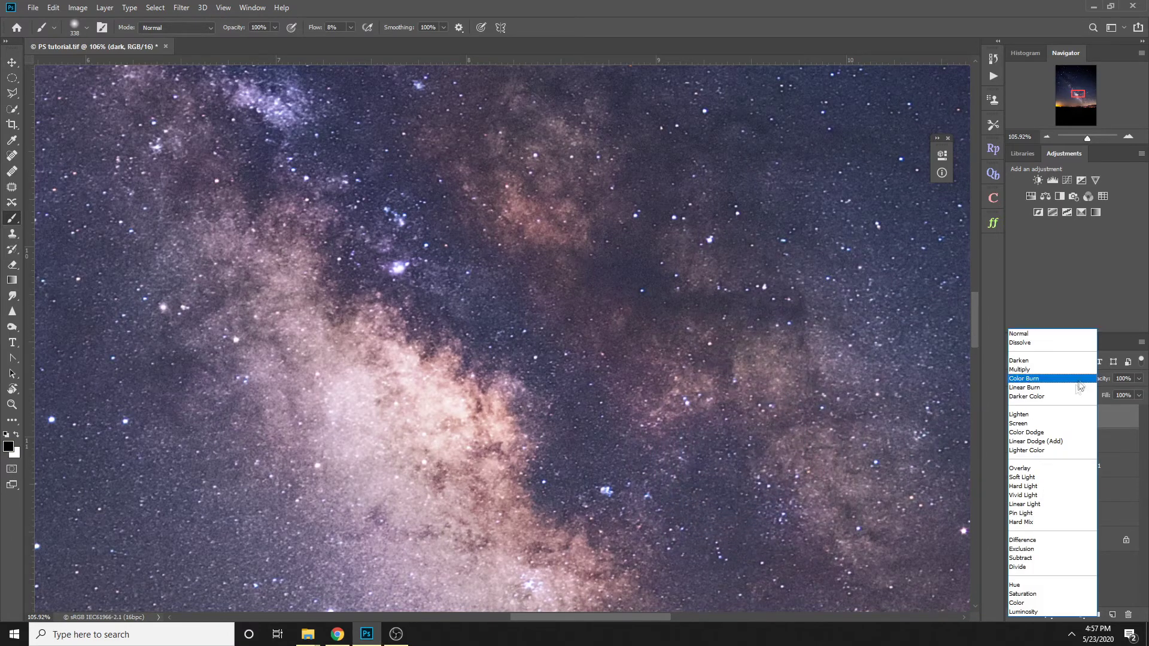
{"action": "left_click", "coordinate": [1047, 476]}
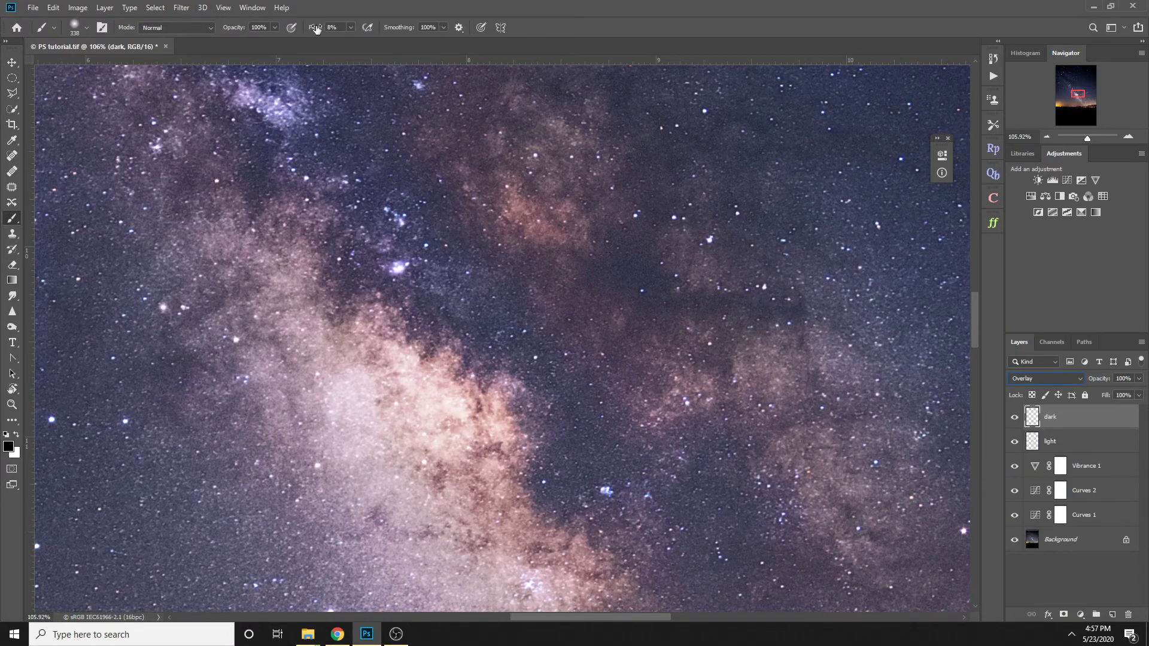
{"action": "left_click_drag", "start_coordinate": [475, 347], "coordinate": [456, 344]}
Paint black into the dark lane along the core's upper edge with a soft brush of about 167 px.
{"action": "left_click", "coordinate": [12, 62]}
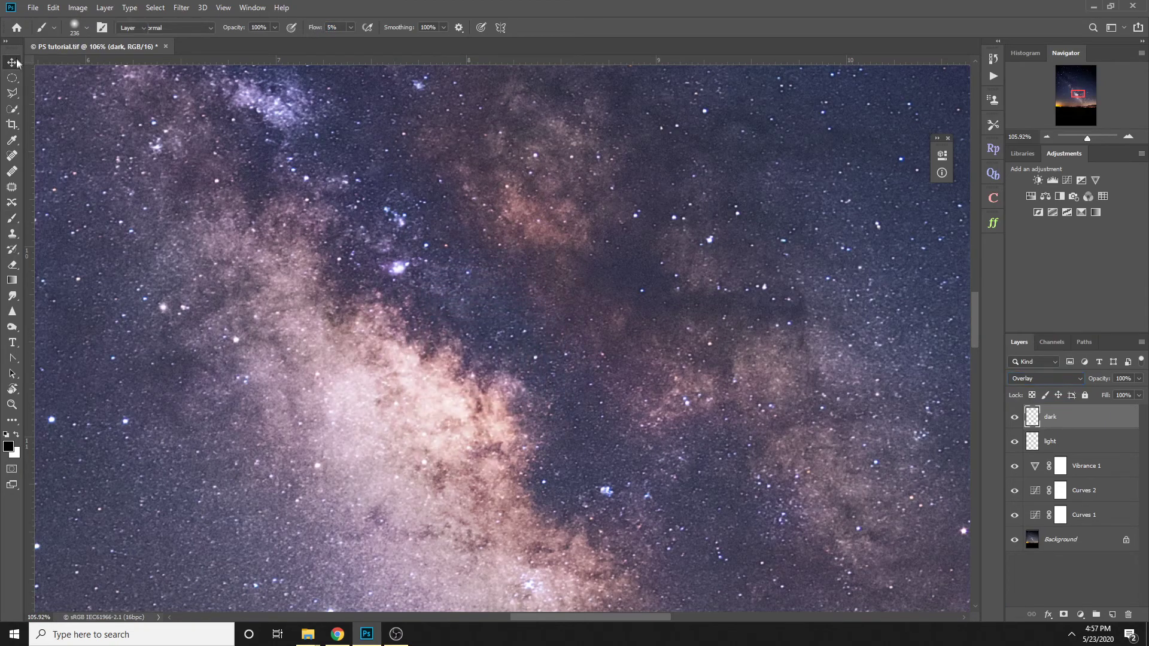
{"action": "scroll", "coordinate": [397, 350], "scroll_direction": "up", "scroll_amount": 5}
{"action": "right_click", "coordinate": [432, 349], "text": "alt"}
{"action": "left_click", "coordinate": [1066, 419]}
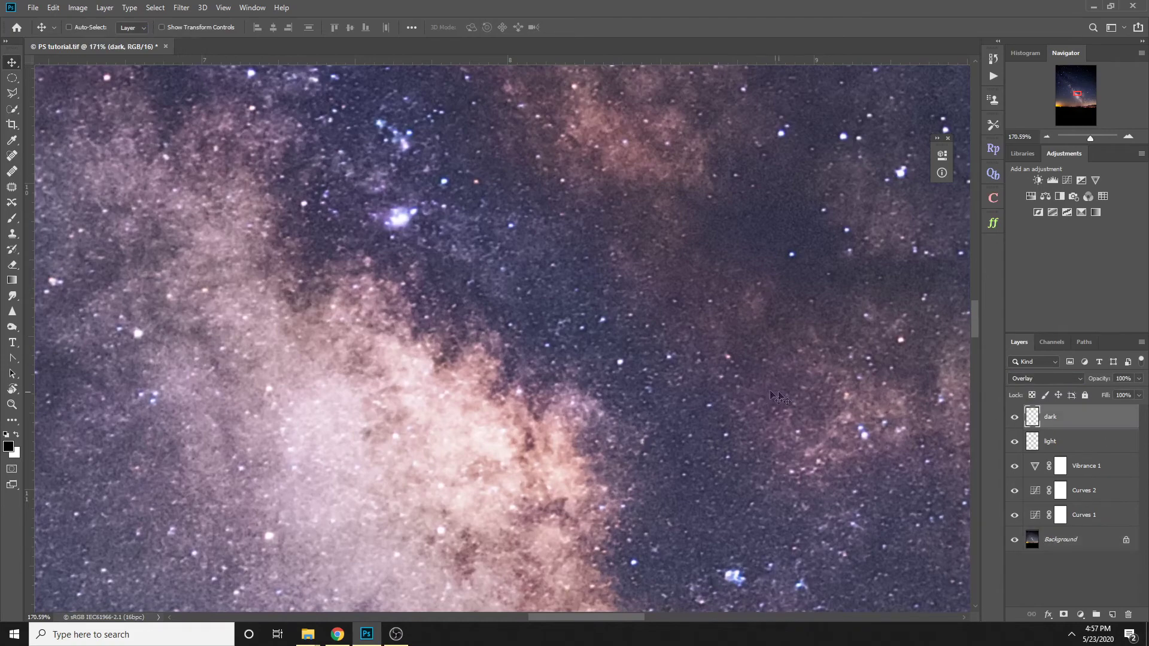
{"action": "left_click", "coordinate": [585, 350], "text": "ctrl"}
{"action": "left_click", "coordinate": [1062, 418]}
{"action": "key", "text": "b"}
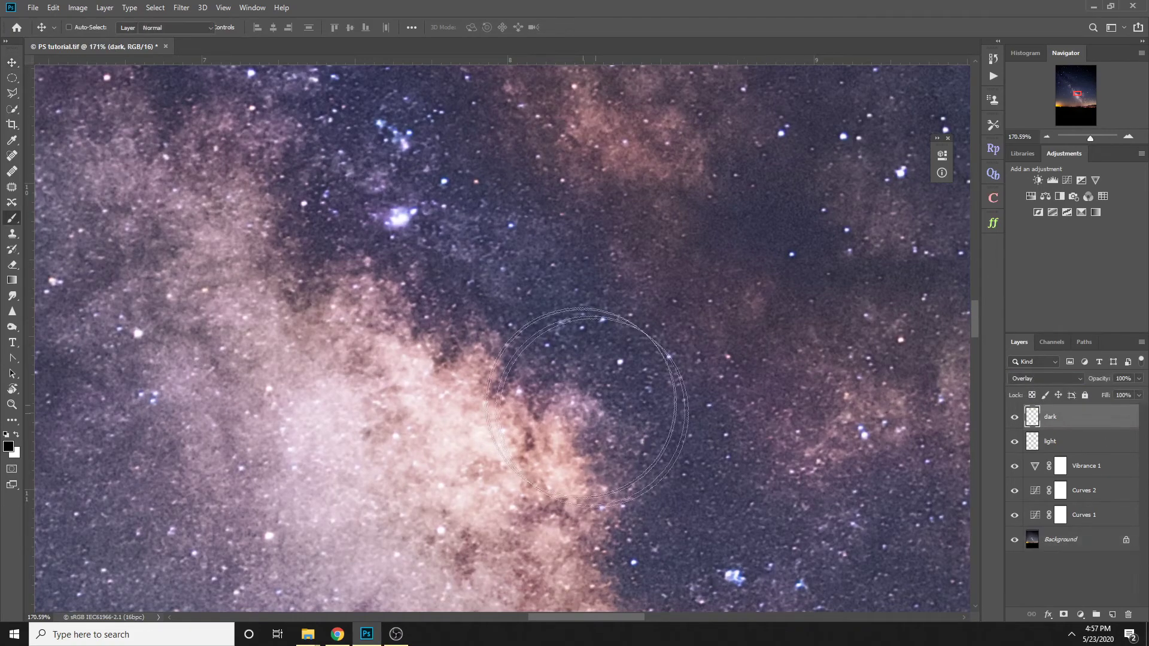
{"action": "left_click_drag", "start_coordinate": [561, 339], "coordinate": [540, 339]}
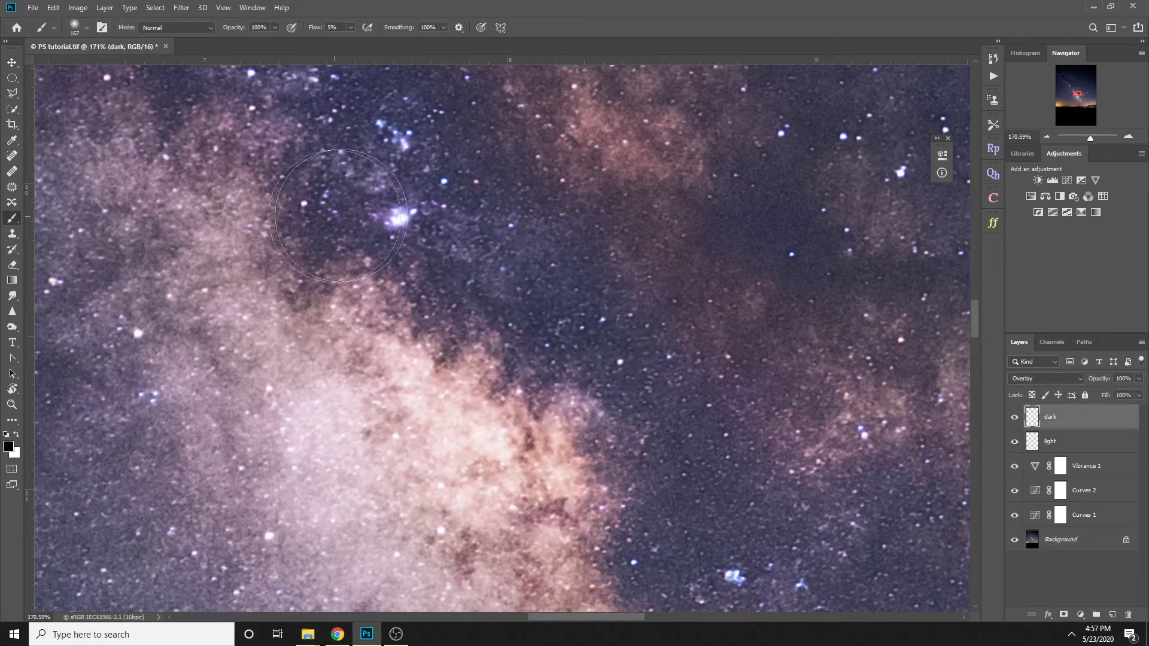
{"action": "left_click_drag", "start_coordinate": [377, 224], "coordinate": [535, 383]}
Darken the dust lanes to the right of and below the core with a soft brush of about 235 px.
{"action": "left_click_drag", "start_coordinate": [758, 484], "coordinate": [474, 245]}
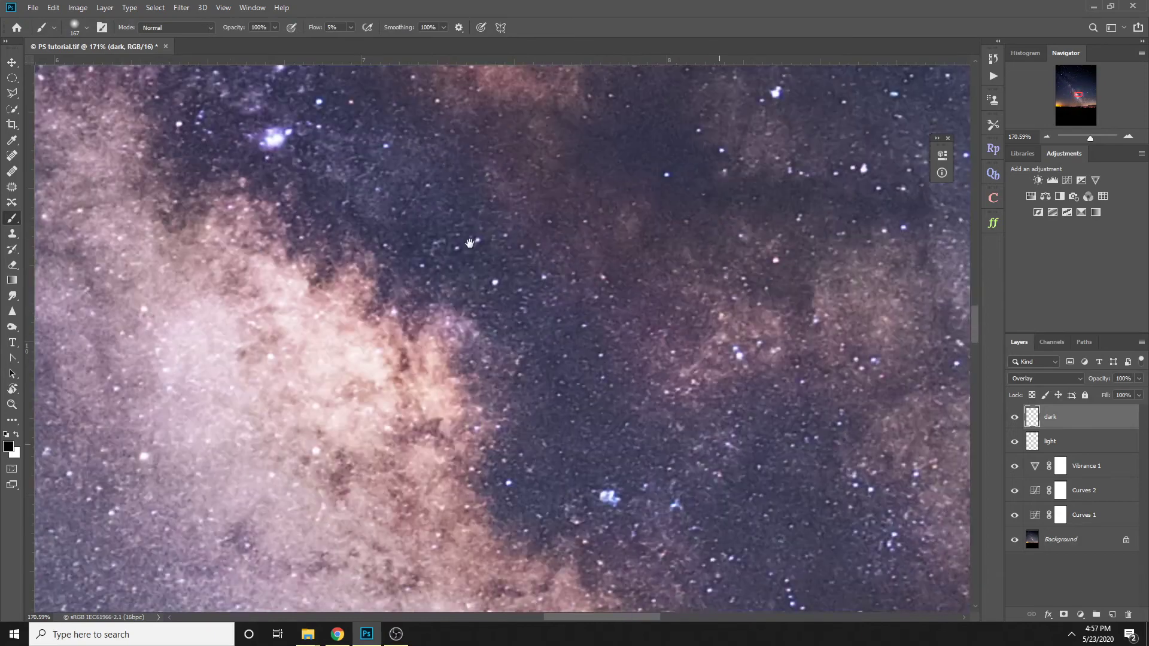
{"action": "left_click_drag", "start_coordinate": [759, 496], "coordinate": [547, 378]}
{"action": "mouse_move", "coordinate": [628, 351]}
{"action": "left_mouse_down"}
{"action": "mouse_move", "coordinate": [459, 371]}
{"action": "mouse_move", "coordinate": [585, 515]}
{"action": "mouse_move", "coordinate": [496, 376]}
{"action": "left_mouse_up"}
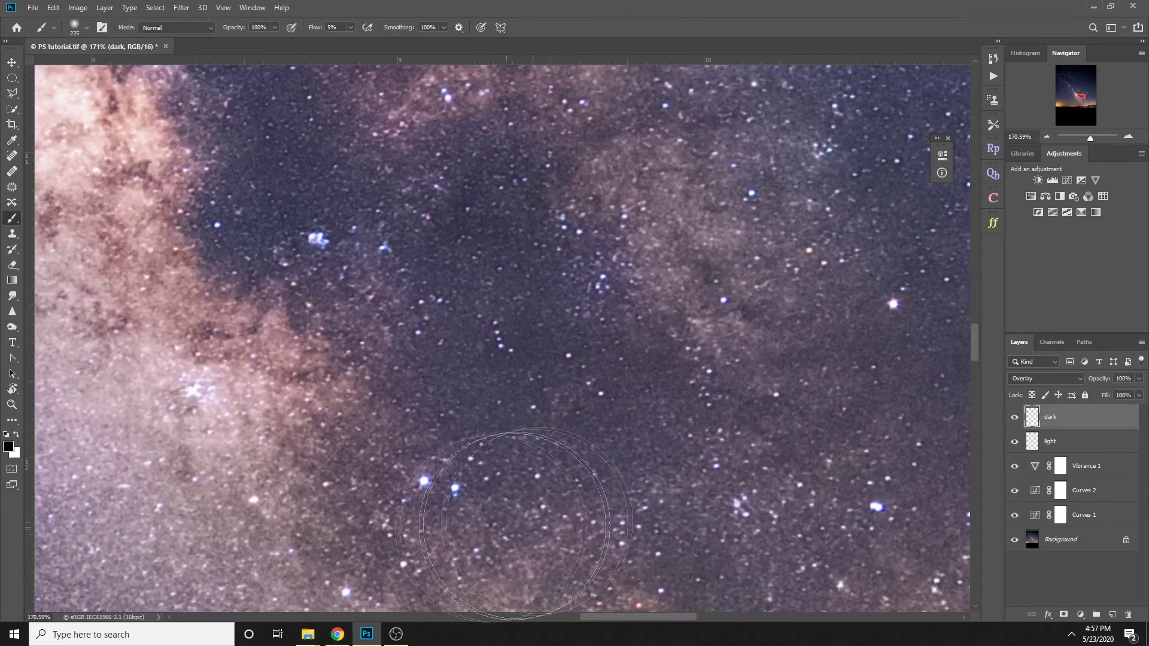
{"action": "mouse_move", "coordinate": [779, 169]}
{"action": "left_mouse_down"}
{"action": "mouse_move", "coordinate": [580, 450]}
{"action": "mouse_move", "coordinate": [255, 481]}
{"action": "left_mouse_up"}
{"action": "scroll", "coordinate": [528, 374], "scroll_direction": "down", "scroll_amount": 6}
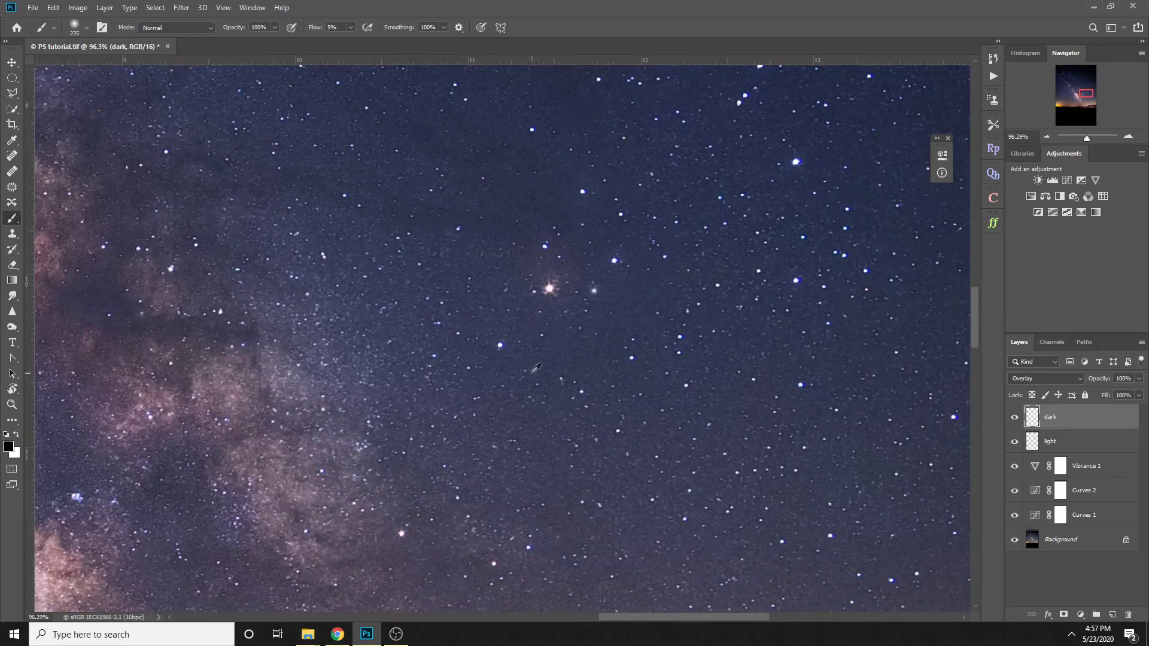
Paint faint dark lanes toward the bright orange star with a 66 px soft brush, undoing the heaviest stroke.
{"action": "left_click_drag", "start_coordinate": [479, 192], "coordinate": [505, 268]}
{"action": "mouse_move", "coordinate": [438, 291]}
{"action": "left_mouse_down"}
{"action": "mouse_move", "coordinate": [404, 291]}
{"action": "mouse_move", "coordinate": [435, 342]}
{"action": "left_mouse_up"}
{"action": "scroll", "coordinate": [401, 297], "scroll_direction": "up", "scroll_amount": 6}
{"action": "left_click_drag", "start_coordinate": [626, 371], "coordinate": [601, 368]}
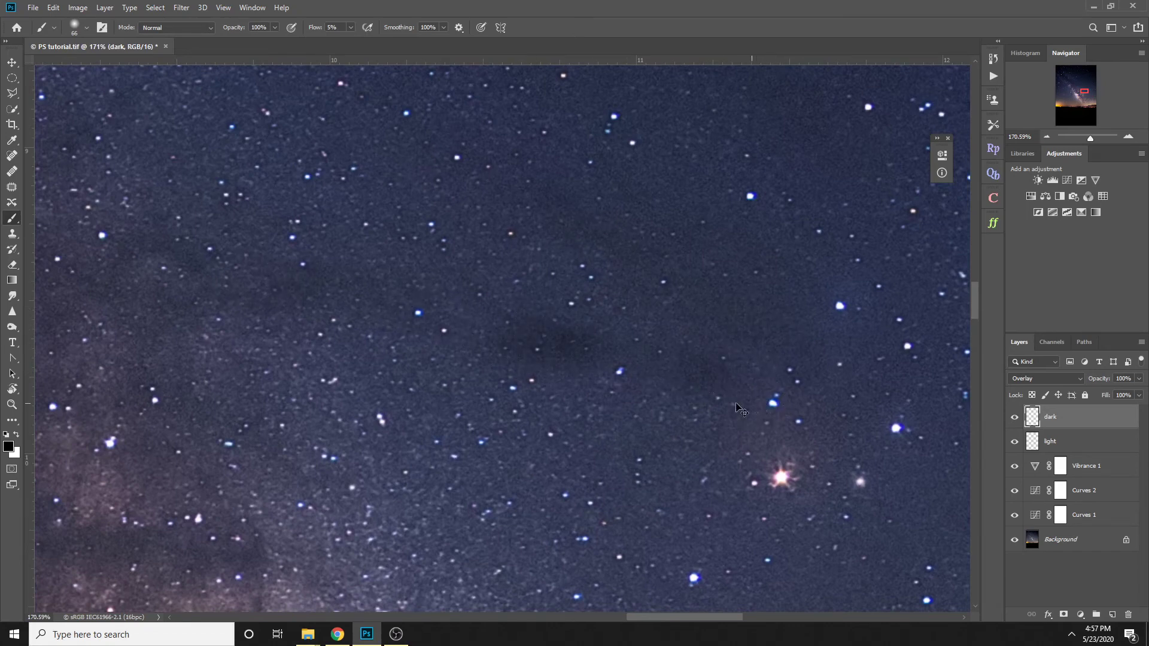
{"action": "key", "text": "z"}
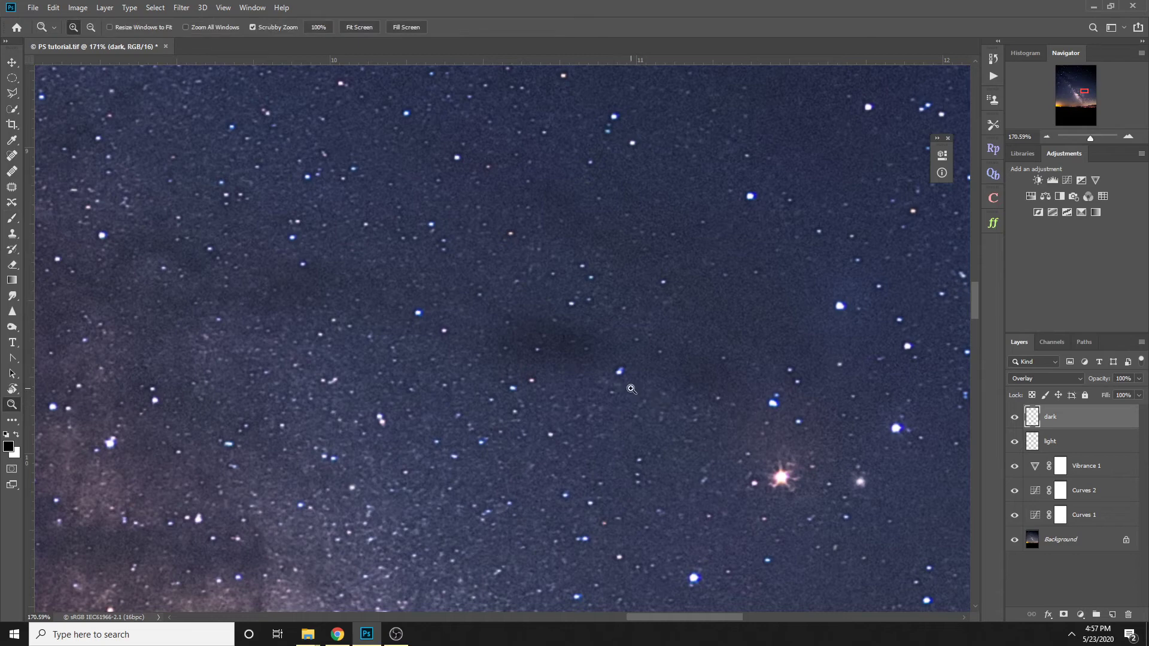
{"action": "key", "text": "b"}
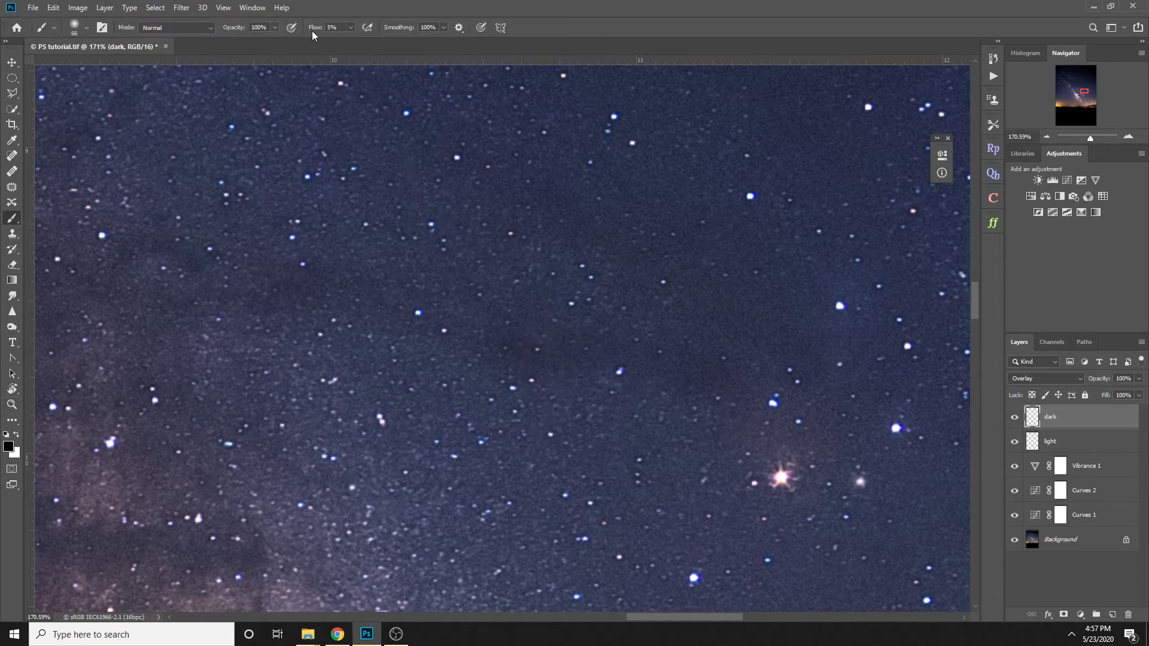
Lower the brush flow to 3% and paint thin dark streaks near the bright orange star with a 45 px brush.
{"action": "left_click_drag", "start_coordinate": [317, 30], "coordinate": [323, 29]}
{"action": "key", "text": "bracketleft"}
{"action": "key", "text": "bracketleft"}
{"action": "key", "text": "bracketleft"}
{"action": "mouse_move", "coordinate": [709, 373]}
{"action": "left_mouse_down"}
{"action": "mouse_move", "coordinate": [389, 322]}
{"action": "mouse_move", "coordinate": [787, 316]}
{"action": "left_mouse_up"}
{"action": "scroll", "coordinate": [446, 357], "scroll_direction": "down", "scroll_amount": 8}
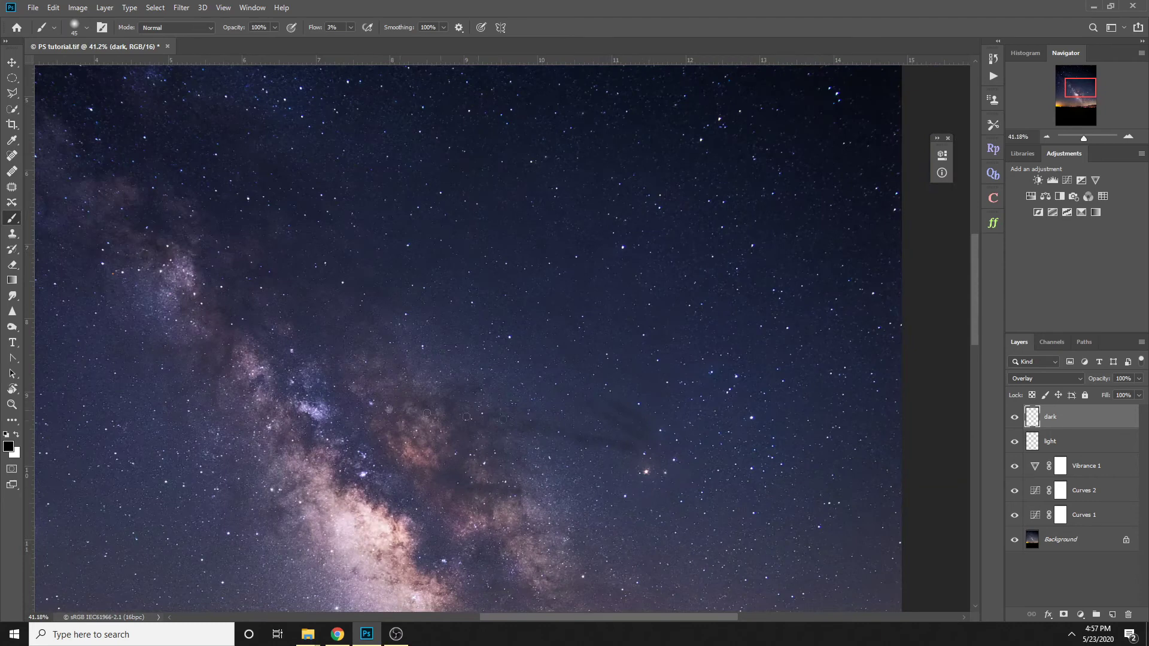
Raise the flow to 5% and darken the lanes beside the upper Milky Way with soft brushes down to 42 px.
{"action": "scroll", "coordinate": [445, 358], "scroll_direction": "up", "scroll_amount": 3}
{"action": "right_click", "coordinate": [379, 228], "text": "alt"}
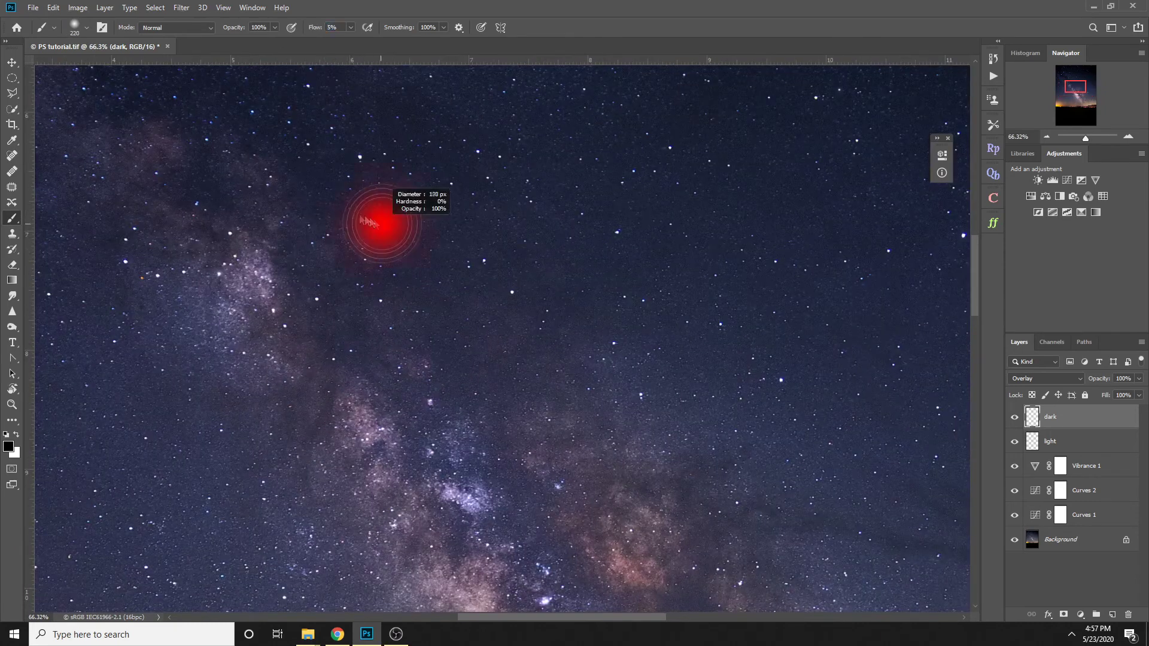
{"action": "scroll", "coordinate": [299, 446], "scroll_direction": "up", "scroll_amount": 3}
{"action": "left_click_drag", "start_coordinate": [304, 443], "coordinate": [274, 429]}
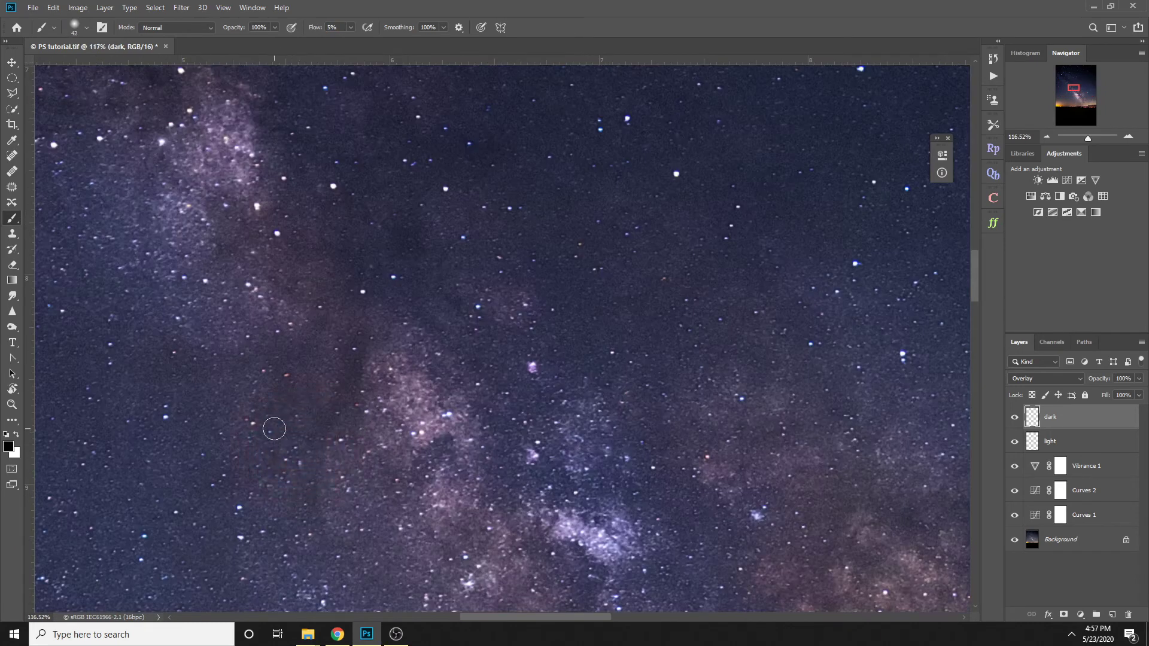
{"action": "scroll", "coordinate": [356, 314], "scroll_direction": "down", "scroll_amount": 2}
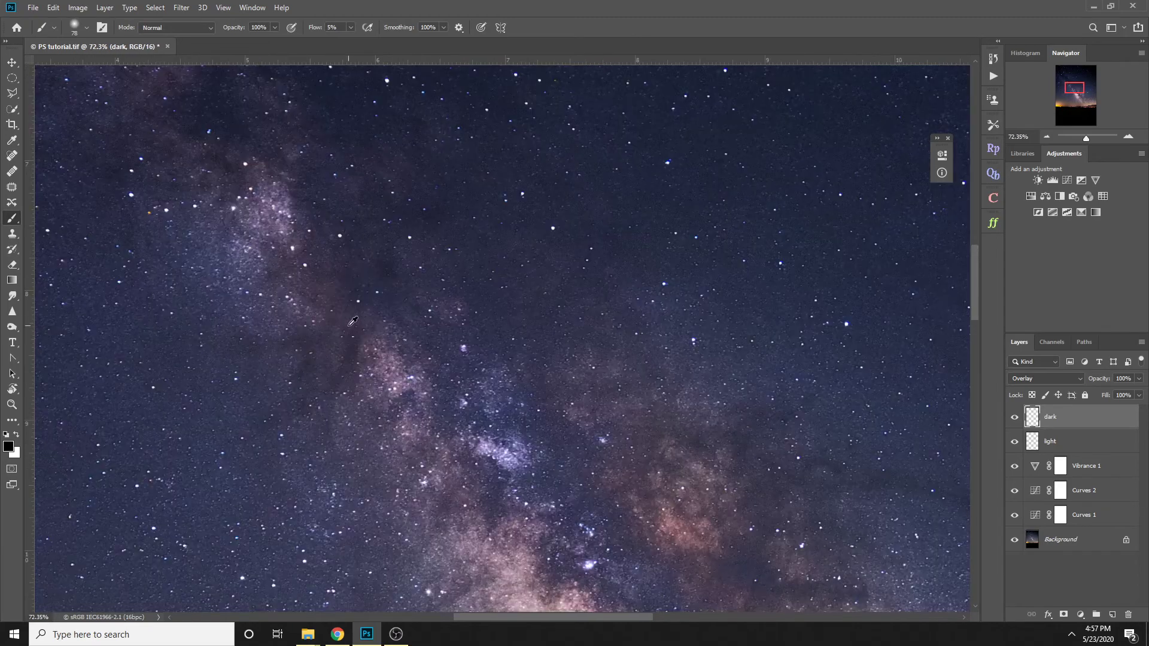
Darken the dust patches and edges at the upper end of the Milky Way with soft brushes of about 175 and 161 px.
{"action": "left_click_drag", "start_coordinate": [321, 198], "coordinate": [402, 304]}
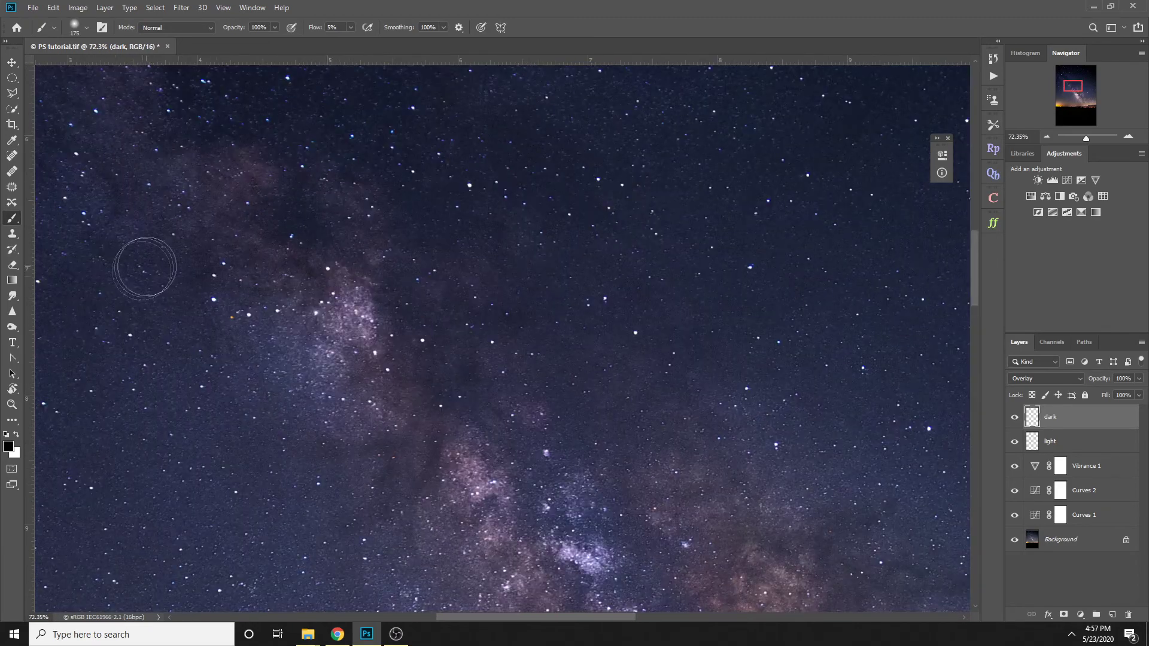
{"action": "left_click_drag", "start_coordinate": [336, 231], "coordinate": [401, 322]}
{"action": "left_click_drag", "start_coordinate": [401, 323], "coordinate": [407, 326]}
{"action": "right_click", "coordinate": [269, 227]}
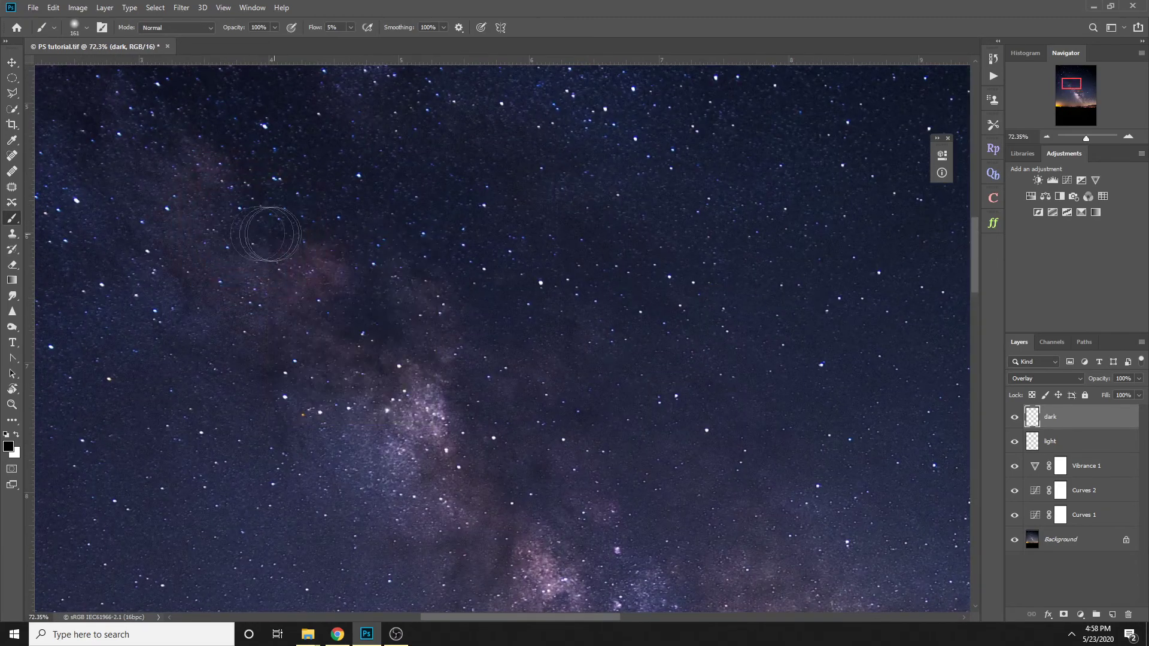
{"action": "left_click_drag", "start_coordinate": [298, 153], "coordinate": [377, 204]}
Deepen the central dark lane from the upper band down to the core with soft brushes of about 230 and 183 px.
{"action": "left_click_drag", "start_coordinate": [597, 539], "coordinate": [501, 331]}
{"action": "left_click_drag", "start_coordinate": [501, 330], "coordinate": [450, 318]}
{"action": "left_click_drag", "start_coordinate": [551, 354], "coordinate": [563, 350]}
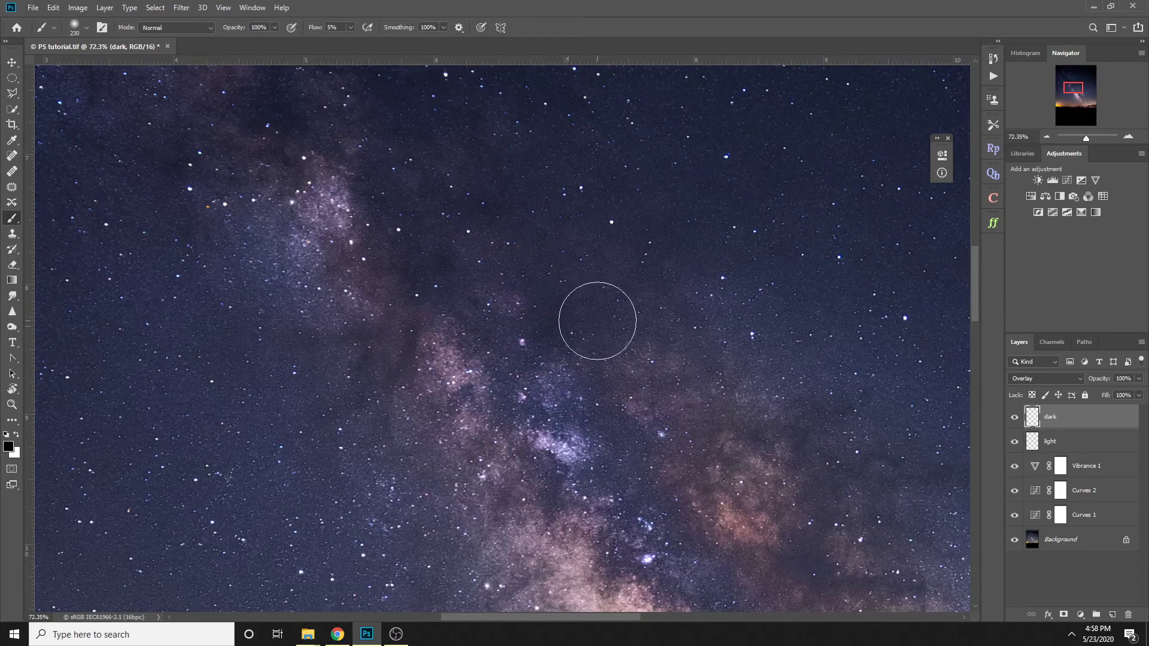
{"action": "left_click_drag", "start_coordinate": [599, 456], "coordinate": [564, 374]}
{"action": "left_click_drag", "start_coordinate": [558, 314], "coordinate": [539, 312]}
{"action": "left_click_drag", "start_coordinate": [626, 526], "coordinate": [597, 390]}
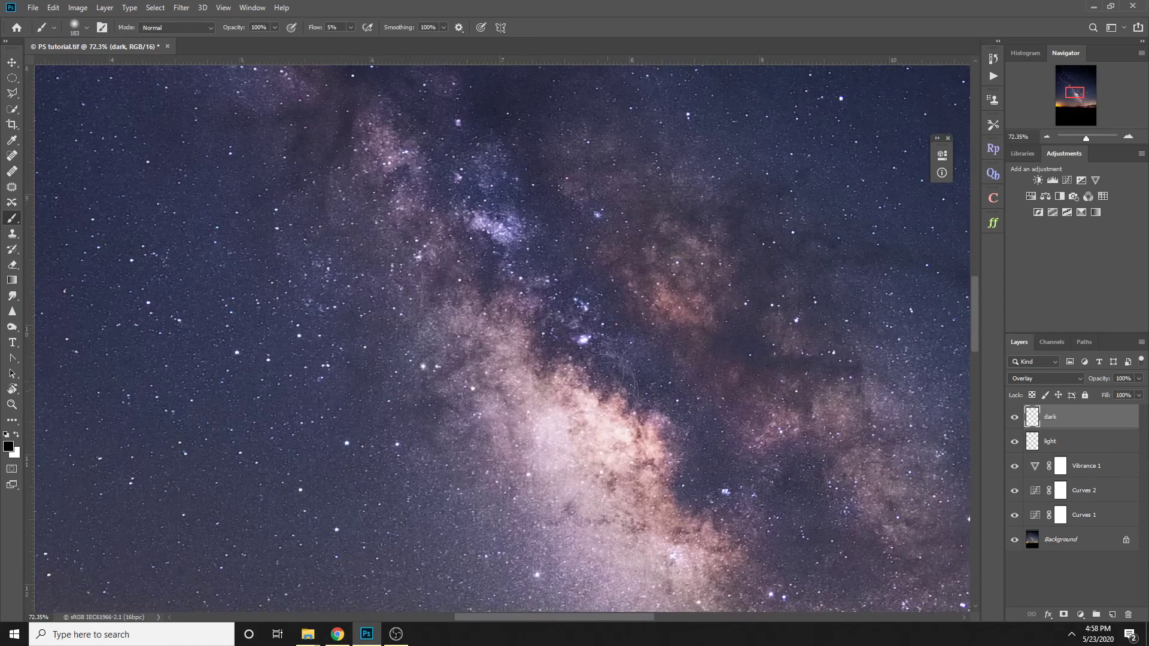
Darken the sky patches left of the core with a 139 px soft brush and refine them at about 54 px.
{"action": "scroll", "coordinate": [451, 406], "scroll_direction": "up", "scroll_amount": 7}
{"action": "left_click_drag", "start_coordinate": [425, 379], "coordinate": [408, 381]}
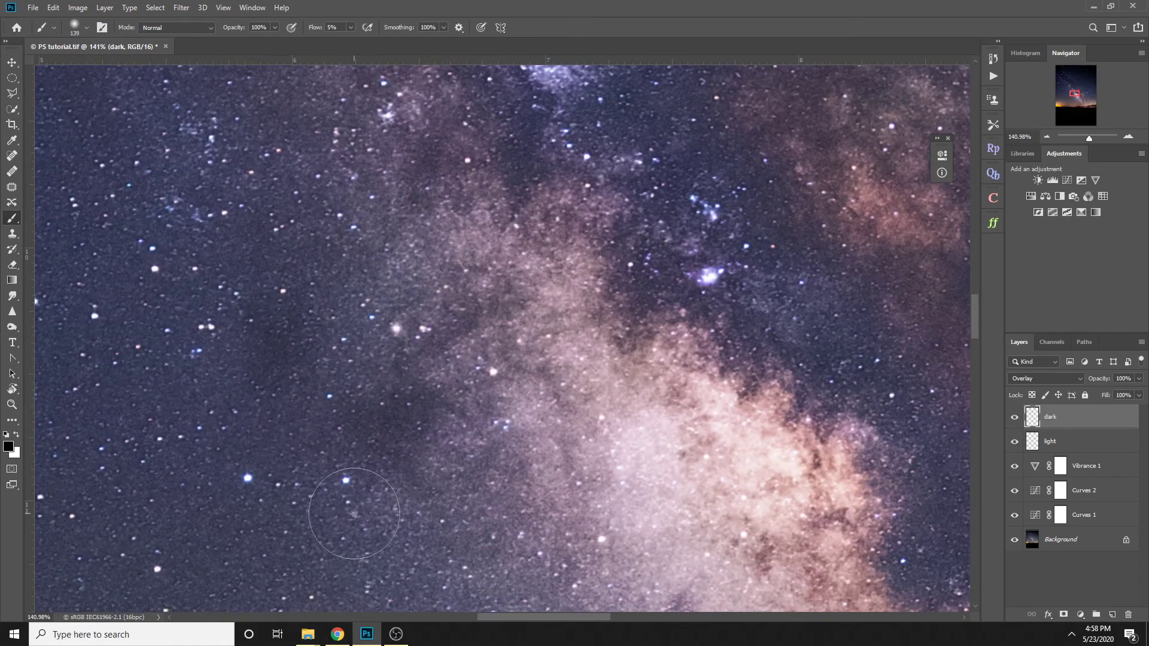
{"action": "left_click_drag", "start_coordinate": [354, 513], "coordinate": [274, 302]}
{"action": "left_click_drag", "start_coordinate": [546, 423], "coordinate": [516, 423]}
{"action": "left_click_drag", "start_coordinate": [732, 465], "coordinate": [473, 314]}
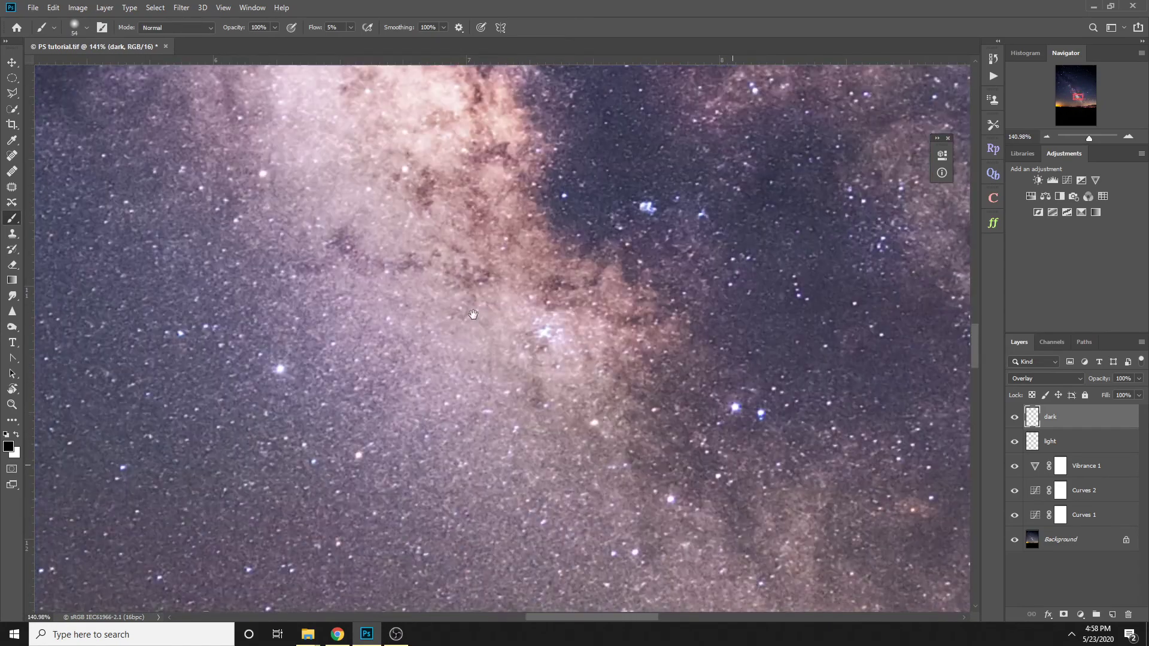
Darken the dust lanes in the lower Milky Way toward the horizon with soft brushes of about 287 and 166 px.
{"action": "scroll", "coordinate": [502, 413], "scroll_direction": "down", "scroll_amount": 15}
{"action": "left_click_drag", "start_coordinate": [516, 454], "coordinate": [537, 454]}
{"action": "scroll", "coordinate": [589, 497], "scroll_direction": "down", "scroll_amount": 2}
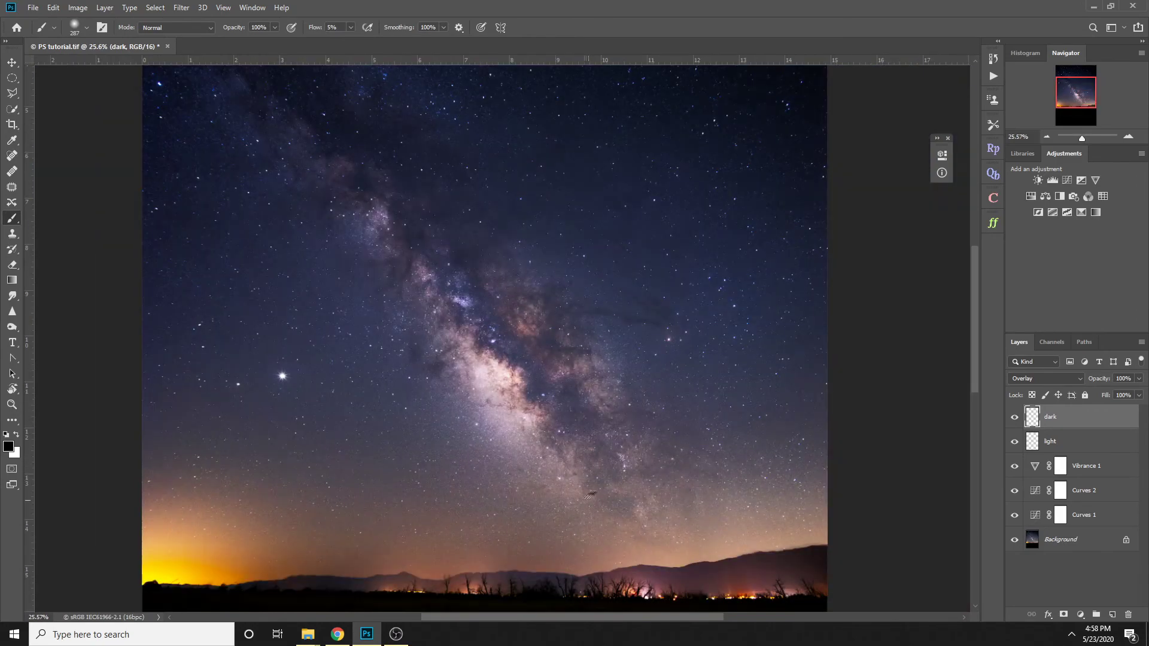
{"action": "scroll", "coordinate": [589, 494], "scroll_direction": "up", "scroll_amount": 3}
{"action": "left_click_drag", "start_coordinate": [622, 476], "coordinate": [603, 474]}
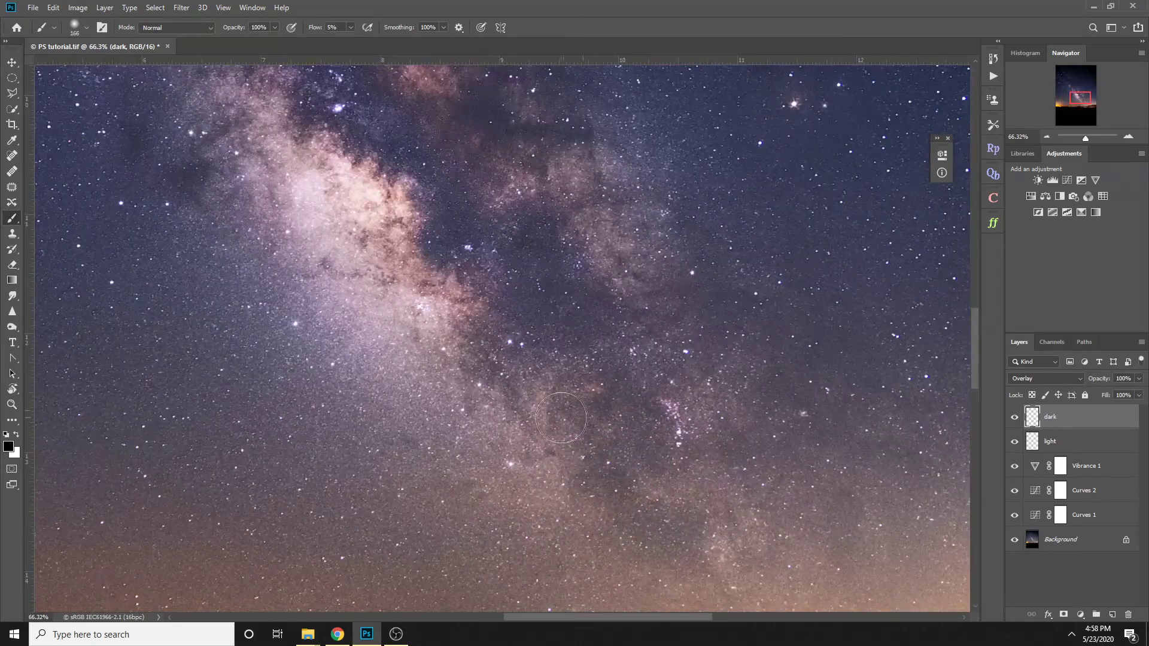
Refine the narrow dark streaks along the core's lower right edge with small soft brushes between about 37 and 96 px.
{"action": "scroll", "coordinate": [509, 402], "scroll_direction": "up", "scroll_amount": 10}
{"action": "left_click_drag", "start_coordinate": [496, 377], "coordinate": [442, 377]}
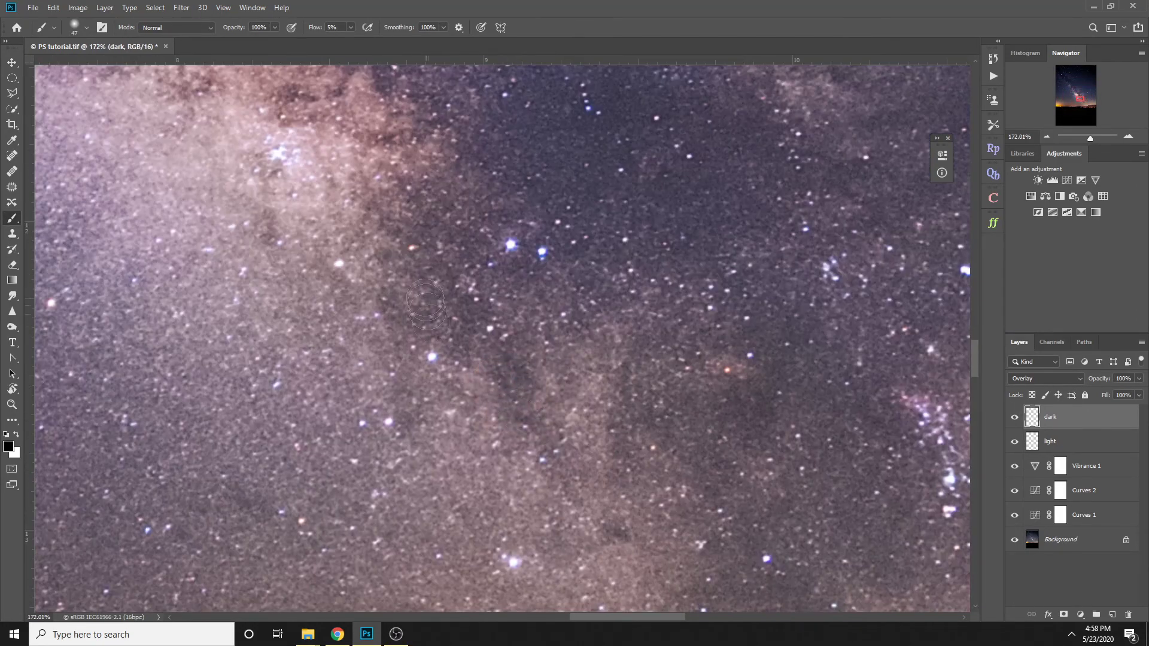
{"action": "left_click_drag", "start_coordinate": [496, 155], "coordinate": [519, 341]}
{"action": "left_click_drag", "start_coordinate": [460, 312], "coordinate": [441, 312]}
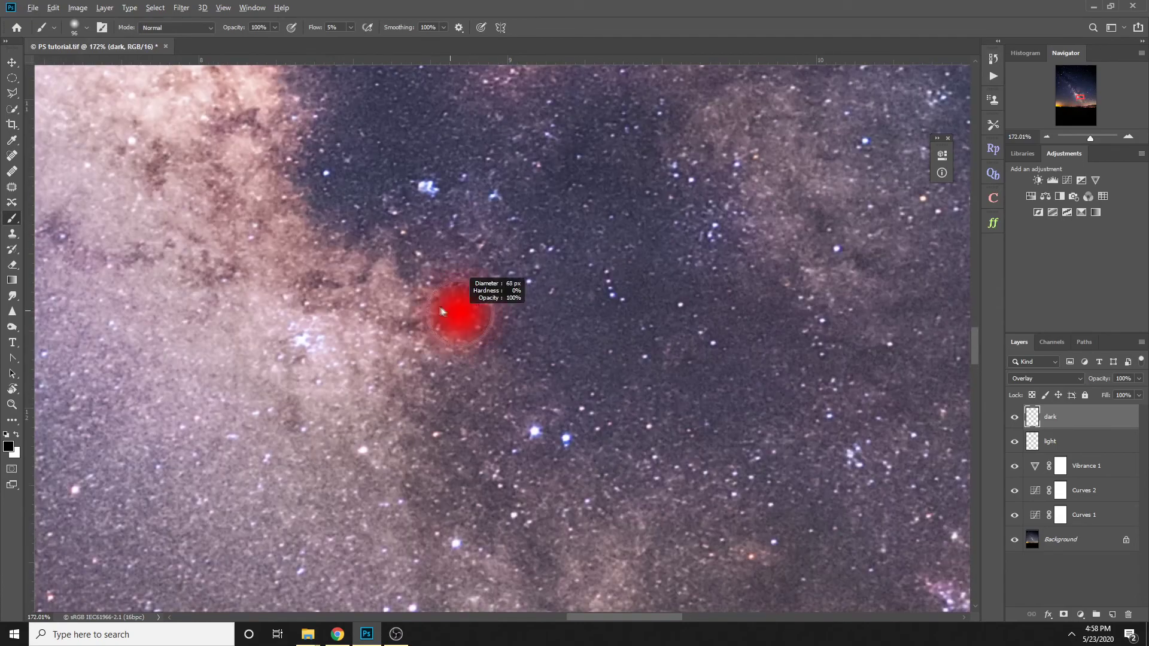
{"action": "scroll", "coordinate": [442, 311], "scroll_direction": "down", "scroll_amount": 3}
{"action": "scroll", "coordinate": [443, 311], "scroll_direction": "down", "scroll_amount": 1}
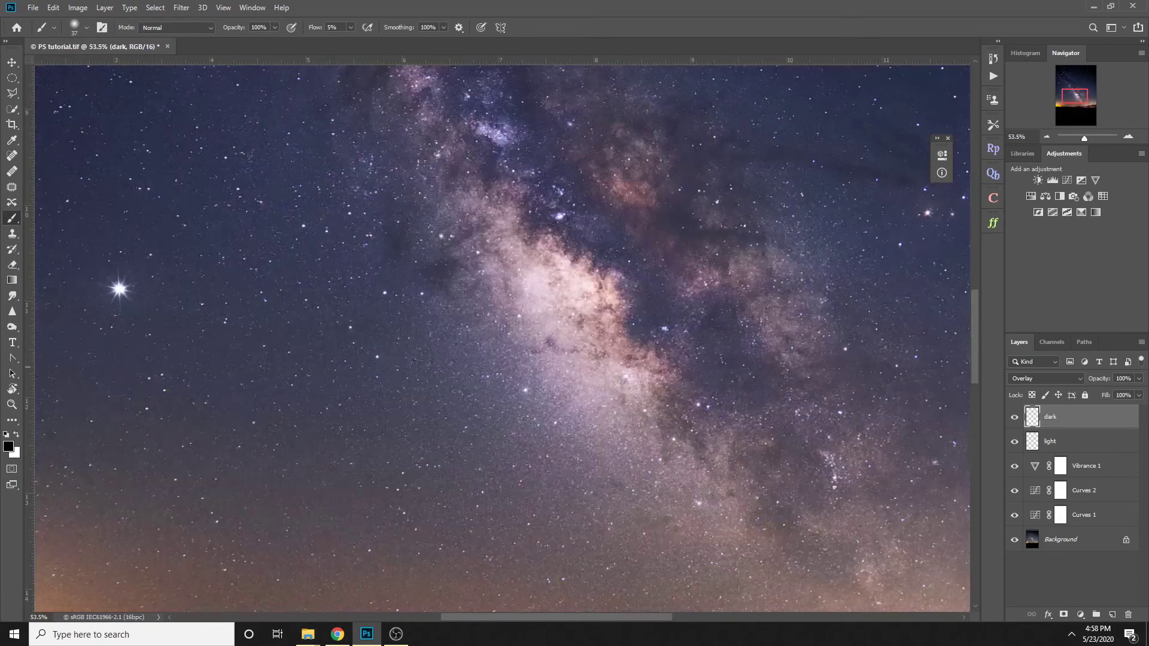
{"action": "scroll", "coordinate": [450, 363], "scroll_direction": "up", "scroll_amount": 2}
Compare the finished edit with the Background alone, and hide and reshow the dark, light, Vibrance 1 and Curves 2 layers to review each effect.
{"action": "scroll", "coordinate": [594, 228], "scroll_direction": "down", "scroll_amount": 5}
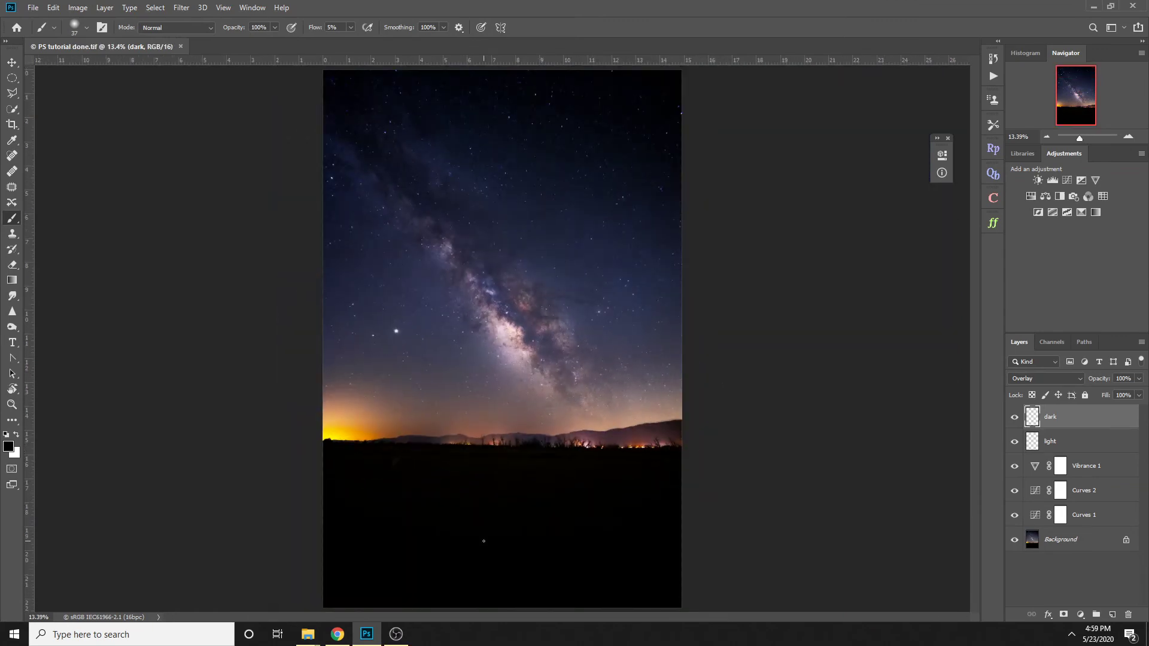
{"action": "left_click", "coordinate": [1014, 541], "text": "alt"}
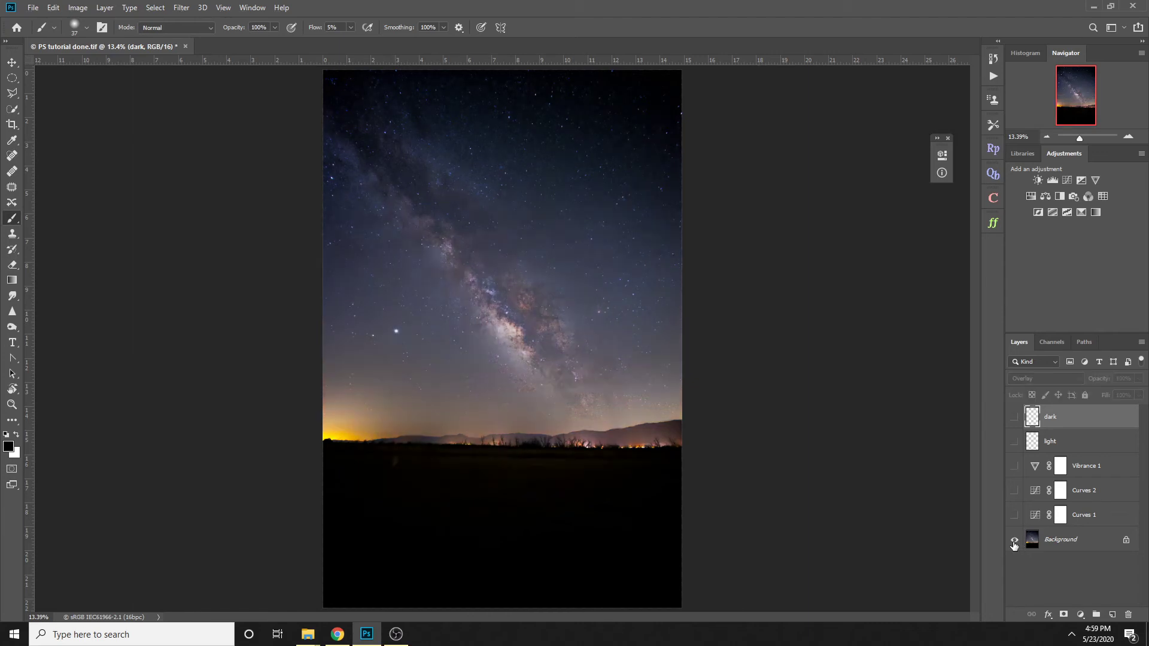
{"action": "left_click", "coordinate": [1014, 542], "text": "alt"}
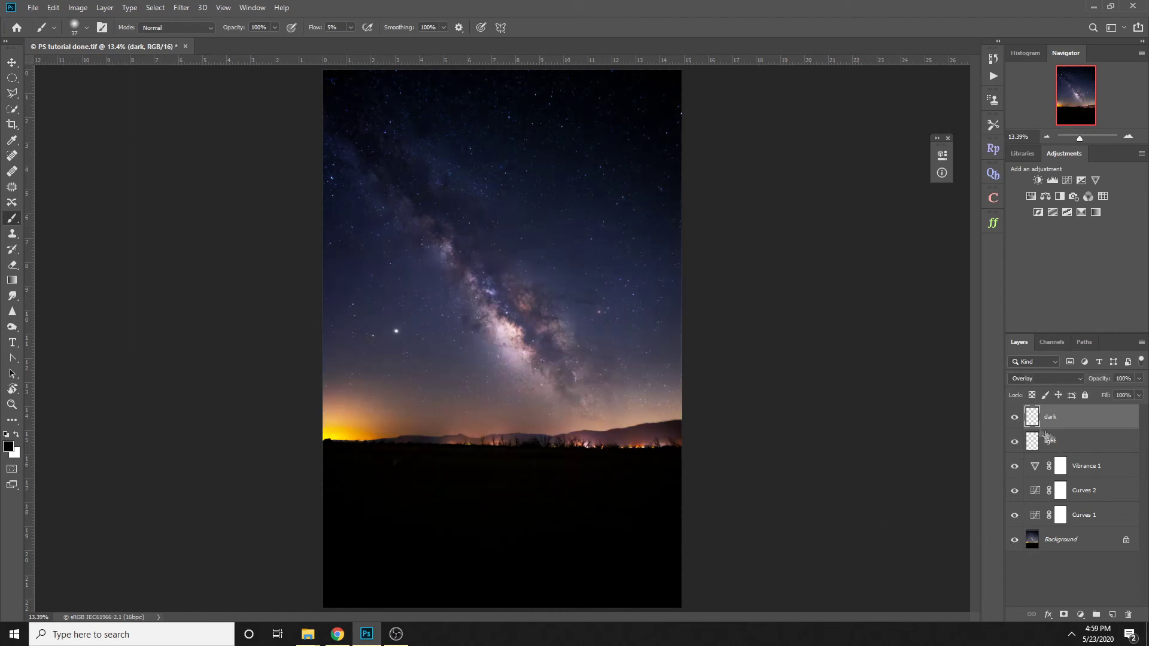
{"action": "left_click", "coordinate": [1014, 442]}
{"action": "left_click", "coordinate": [1014, 417]}
{"action": "left_click", "coordinate": [1015, 490]}
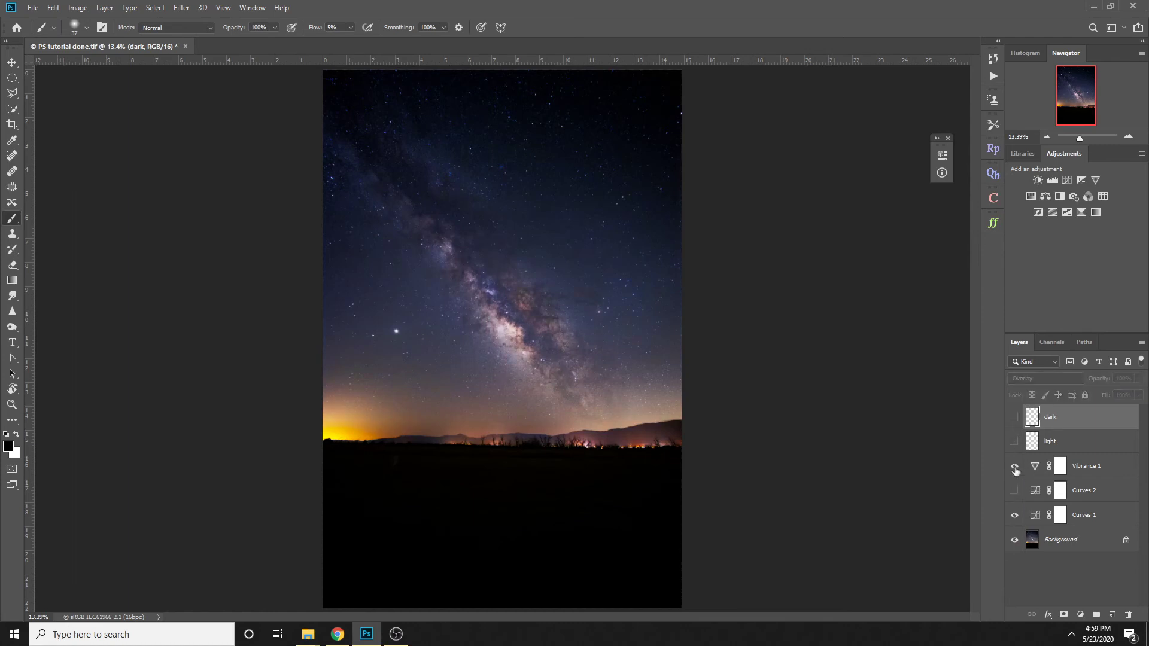
{"action": "left_click", "coordinate": [1014, 466]}
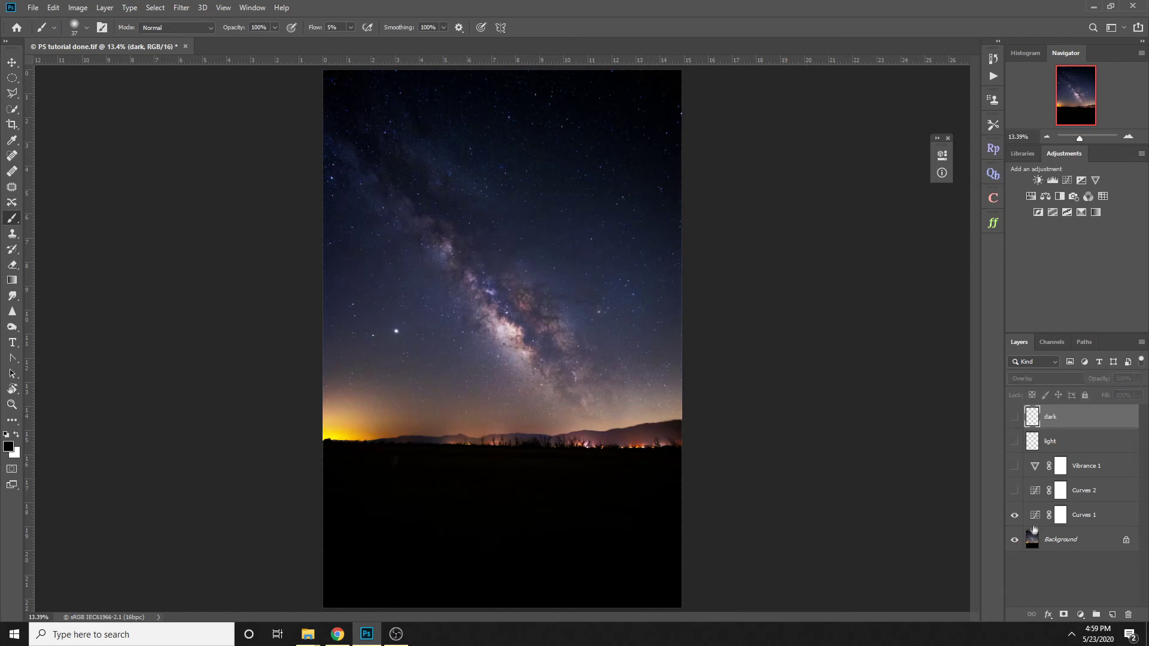
{"action": "left_click", "coordinate": [1014, 491]}
{"action": "left_click", "coordinate": [1014, 466]}
{"action": "left_click", "coordinate": [1012, 443]}
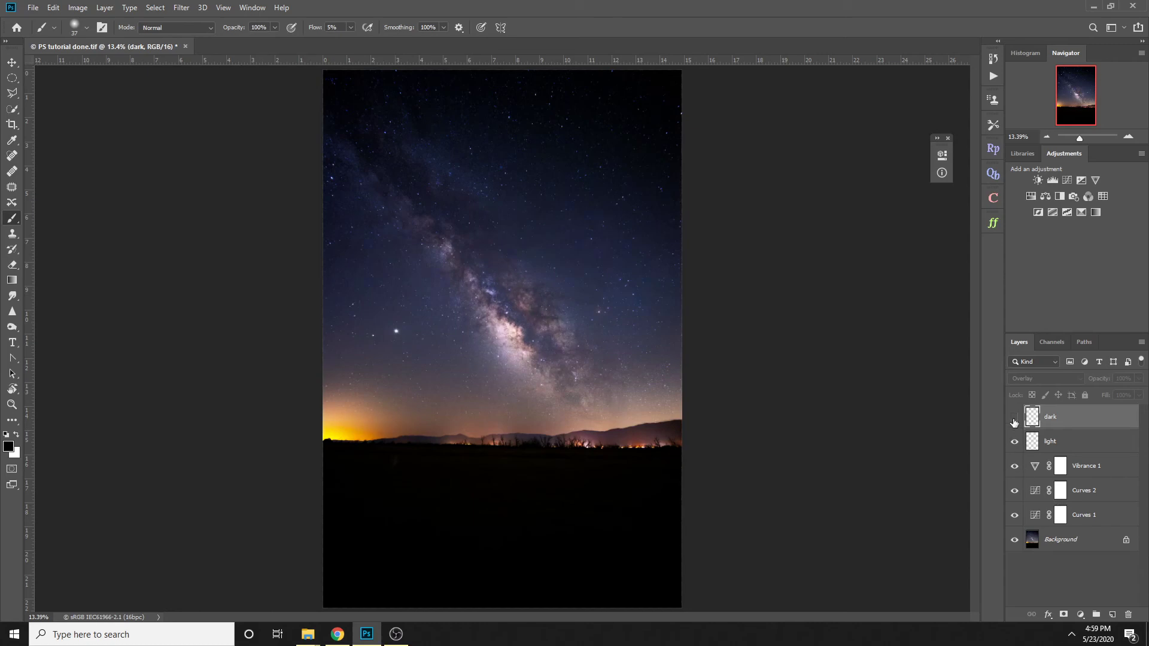
{"action": "left_click", "coordinate": [1013, 419]}
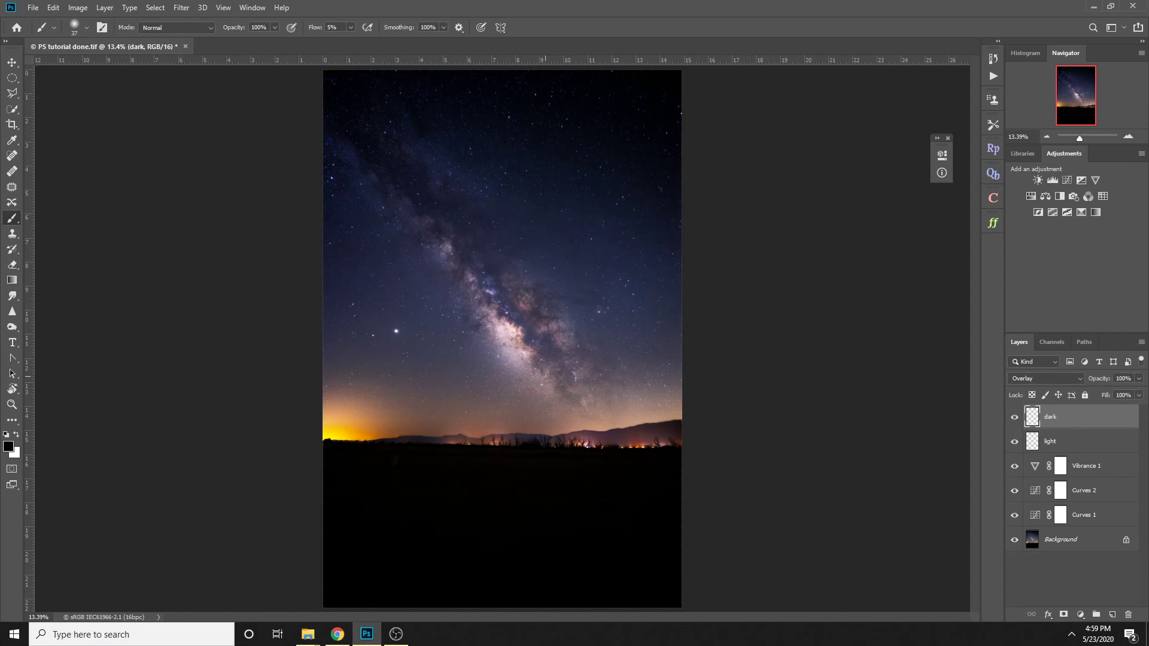